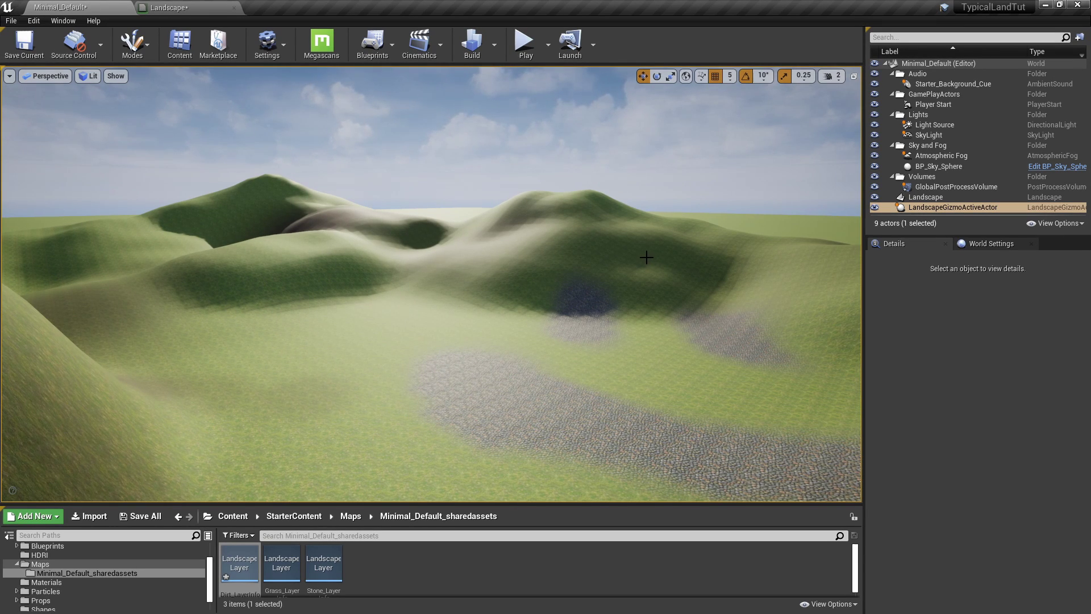
- Examine the landscape's grass and stone texture repetition from close up and from a distance
right_click_drag(598, 225, 598, 327)
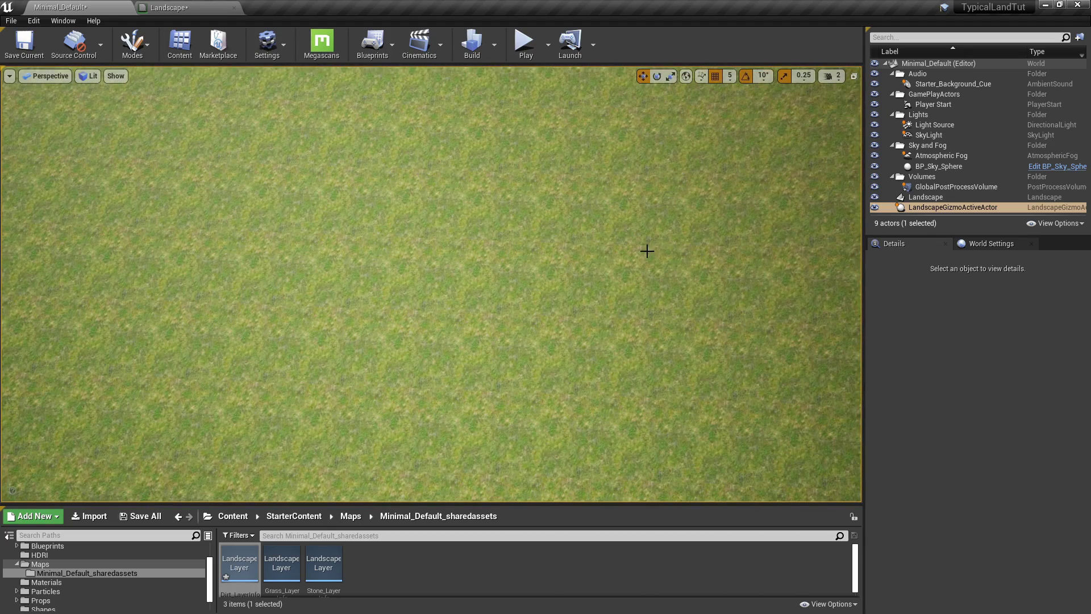
right_click_drag(562, 248, 568, 166)
right_click_drag(531, 233, 540, 242)
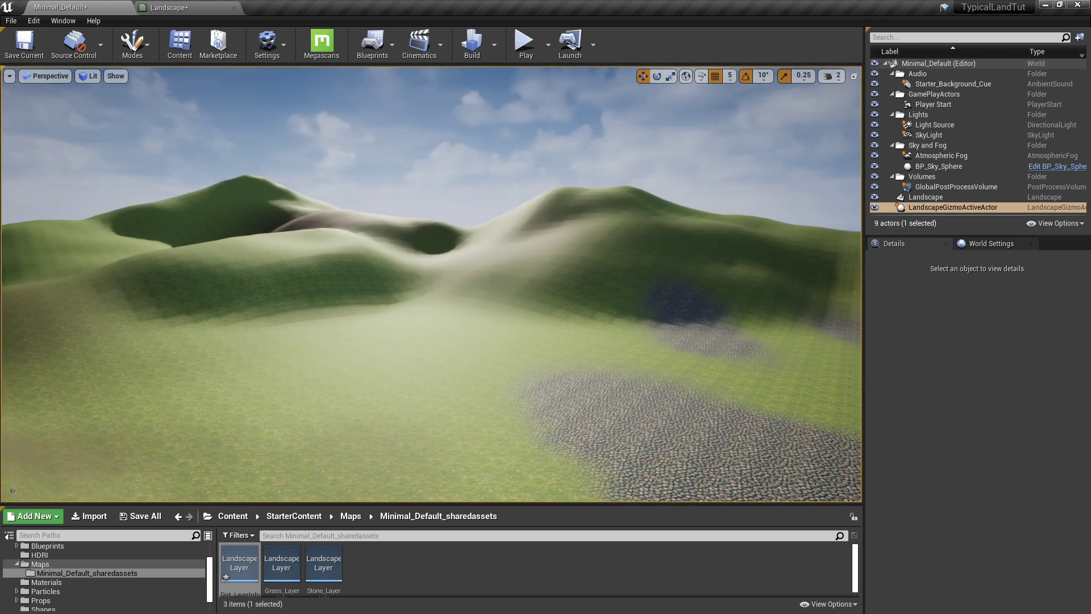
right_click_drag(463, 235, 480, 252)
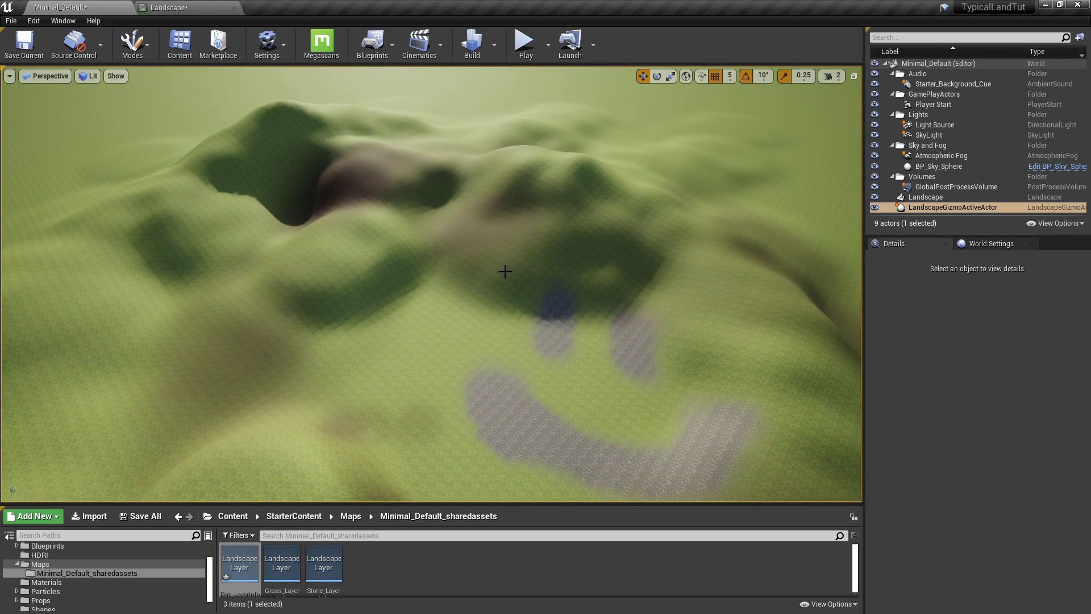
right_click_drag(509, 272, 487, 267)
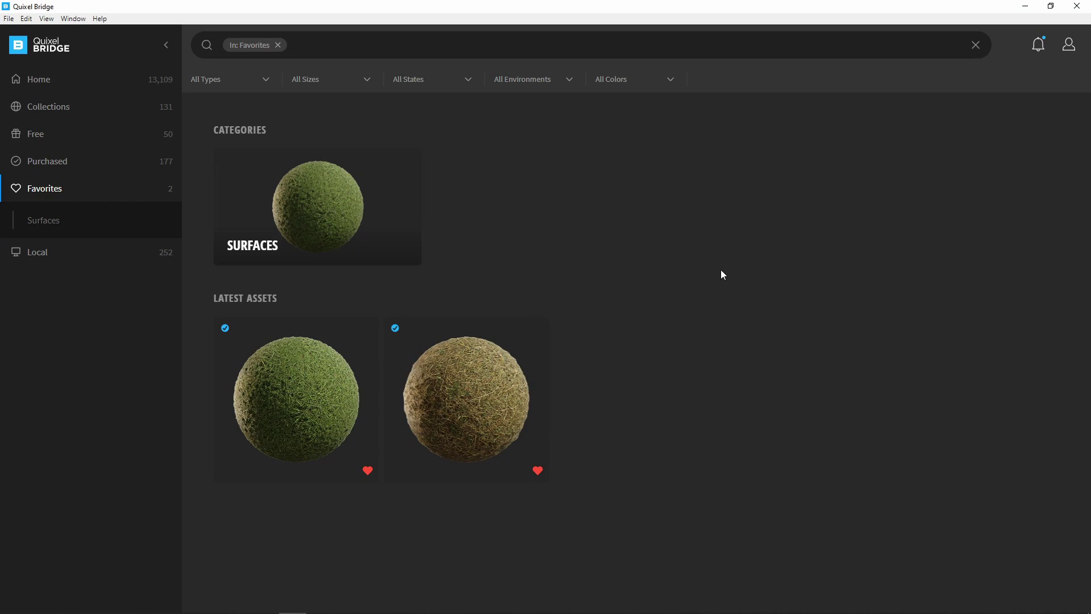
- View the details of the Grass Uncut surface and the brown grass surface among the Quixel Bridge favorites
left_click(256, 409)
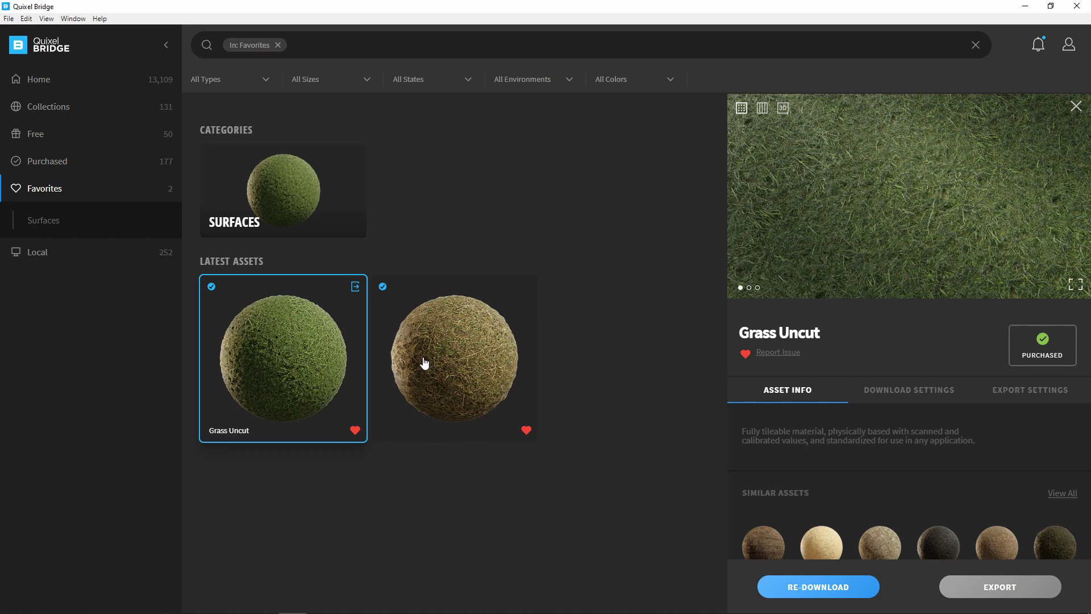
left_click(449, 357)
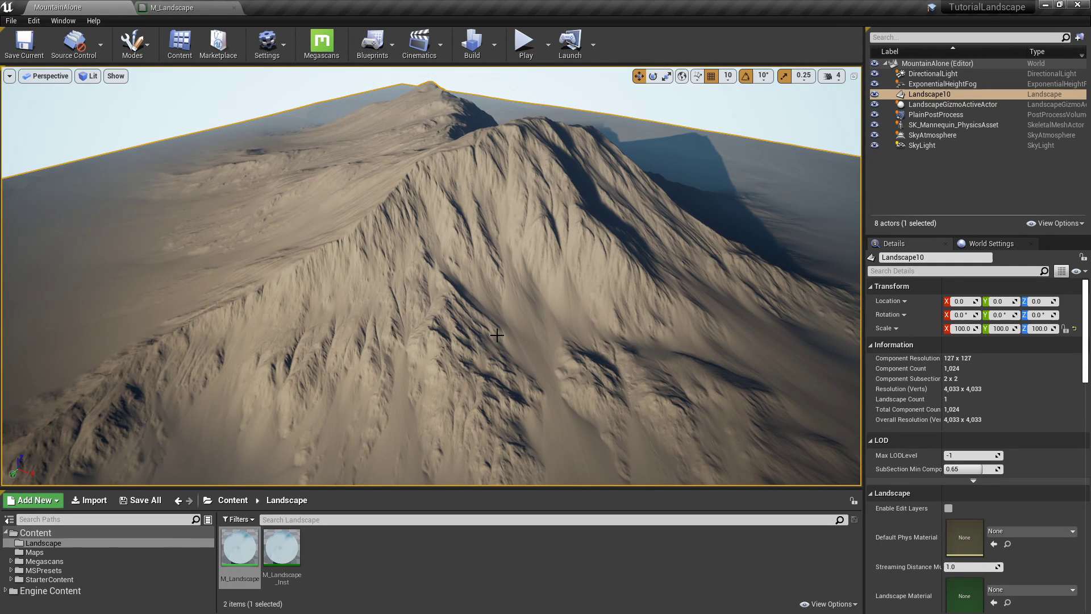
- Switch to the Unreal Editor, survey the mountain landscape, and open the M_Landscape material for editing
mouse_move(489, 260)
right_mouse_down()
mouse_move(476, 260)
mouse_move(475, 296)
mouse_move(477, 248)
mouse_move(474, 260)
right_mouse_up()
key("w")
key("w")
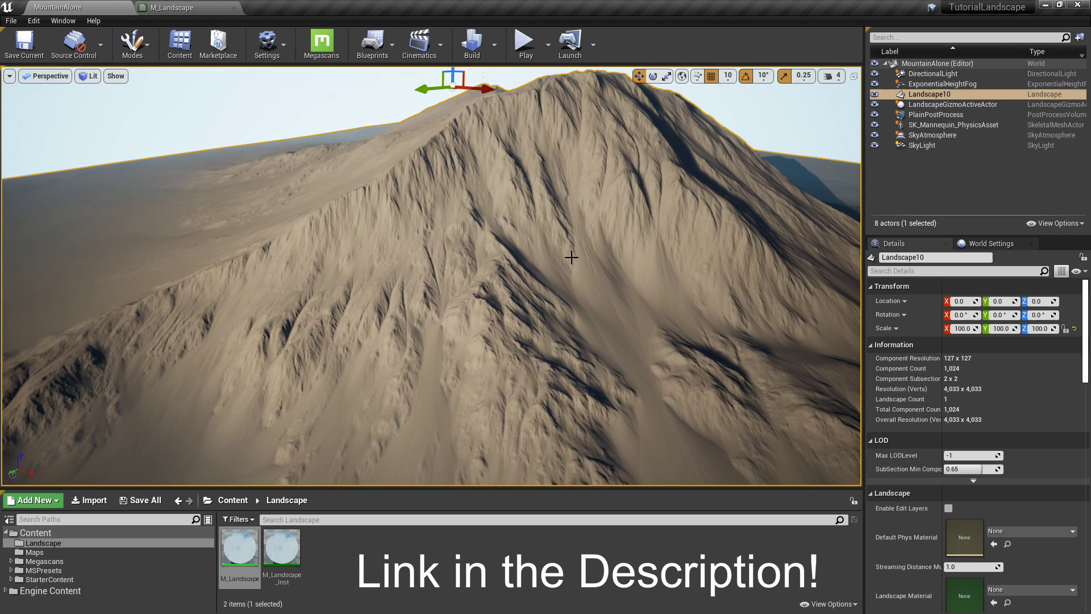
double_click(235, 548)
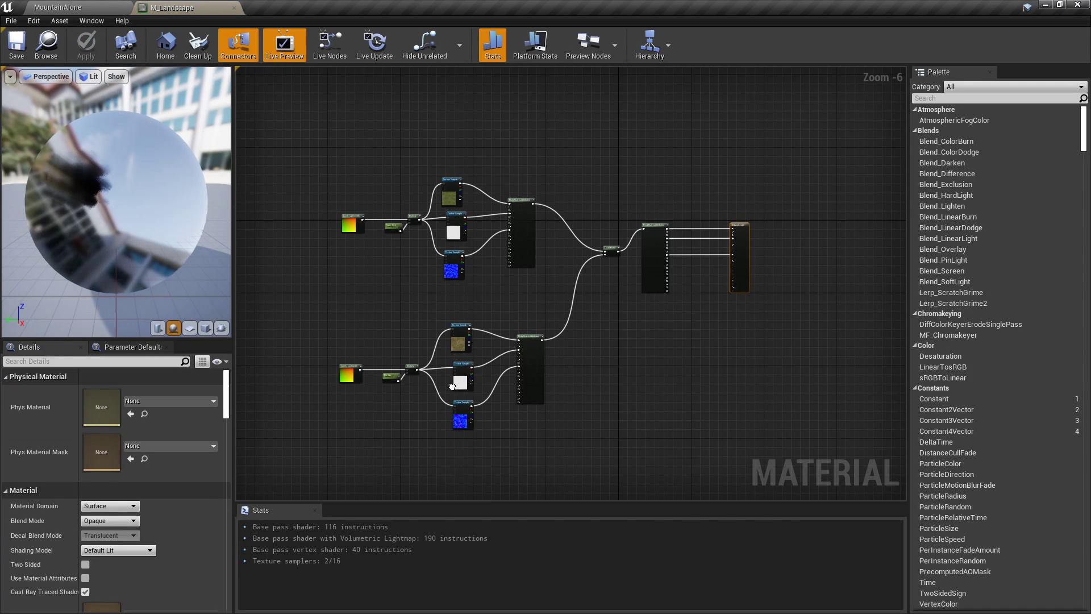
- Examine the grass and dirt node groups in M_Landscape, including their LandscapeCoords, size parameters and texture samples
scroll(523, 341, "up", 2)
scroll(519, 324, "down", 2)
left_click_drag(324, 124, 645, 367)
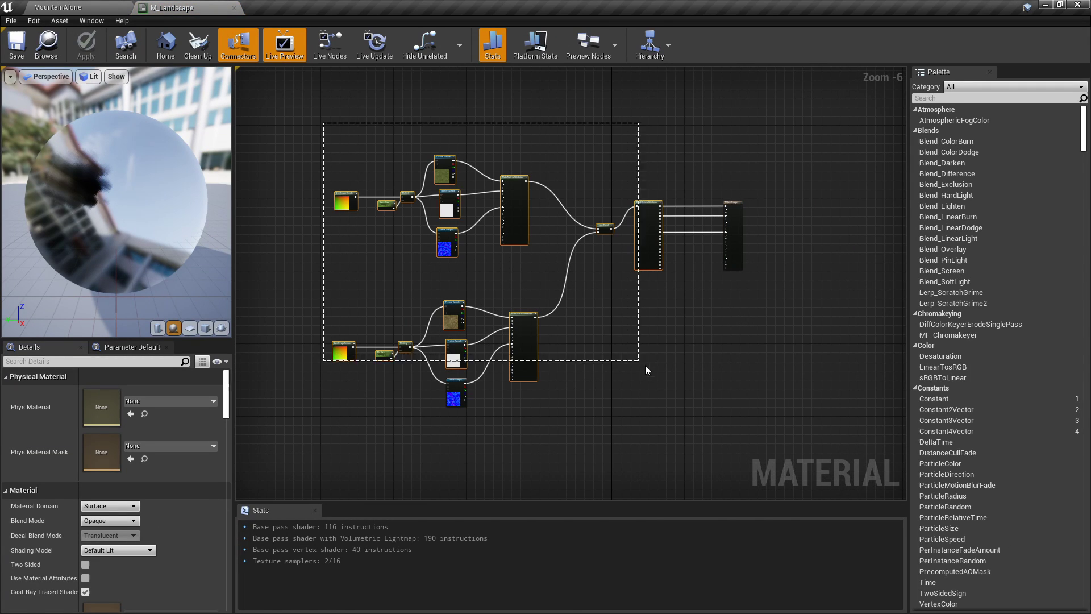
left_click_drag(703, 392, 703, 392)
scroll(555, 272, "up", 4)
scroll(625, 287, "down", 1)
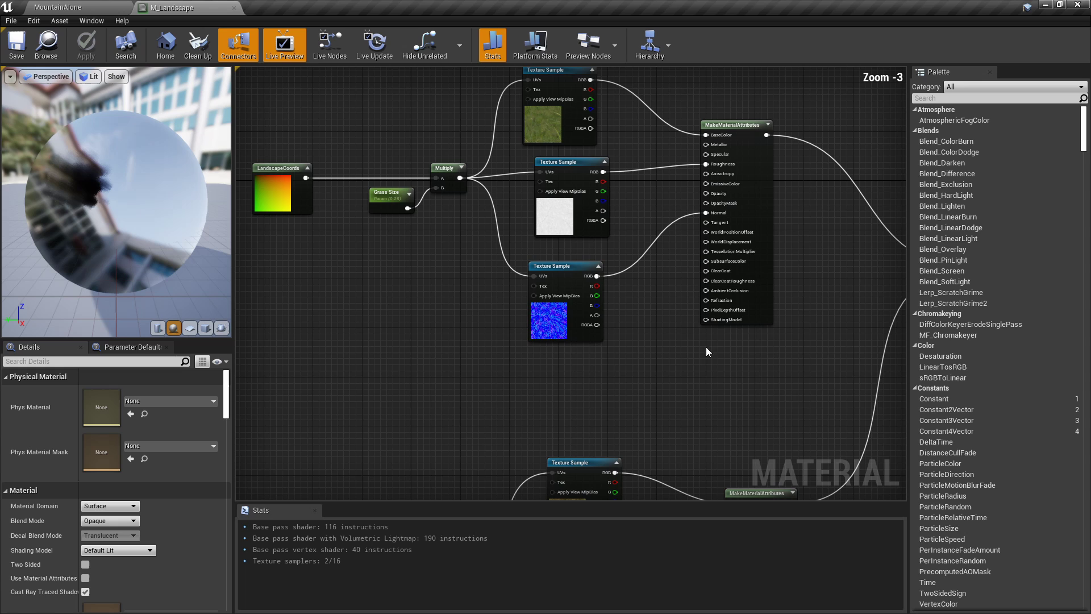
left_click_drag(766, 366, 243, 98)
right_click_drag(497, 299, 521, 239)
left_click(483, 318)
right_click_drag(483, 318, 471, 147)
scroll(471, 147, "down", 1)
left_click_drag(373, 171, 758, 392)
left_click(757, 396)
right_click_drag(528, 175, 509, 326)
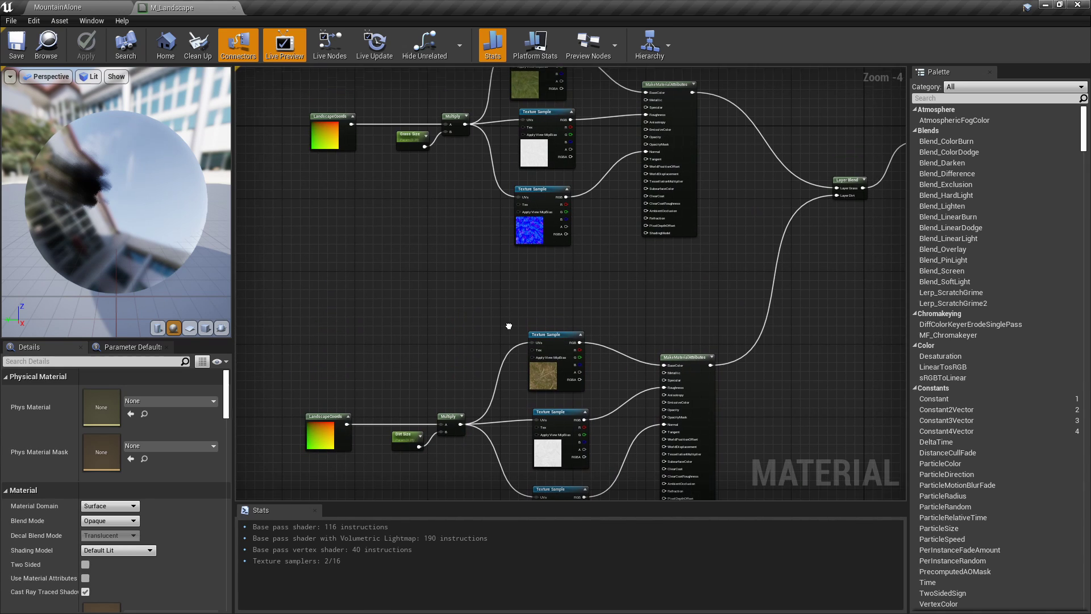
right_click_drag(457, 356, 418, 322)
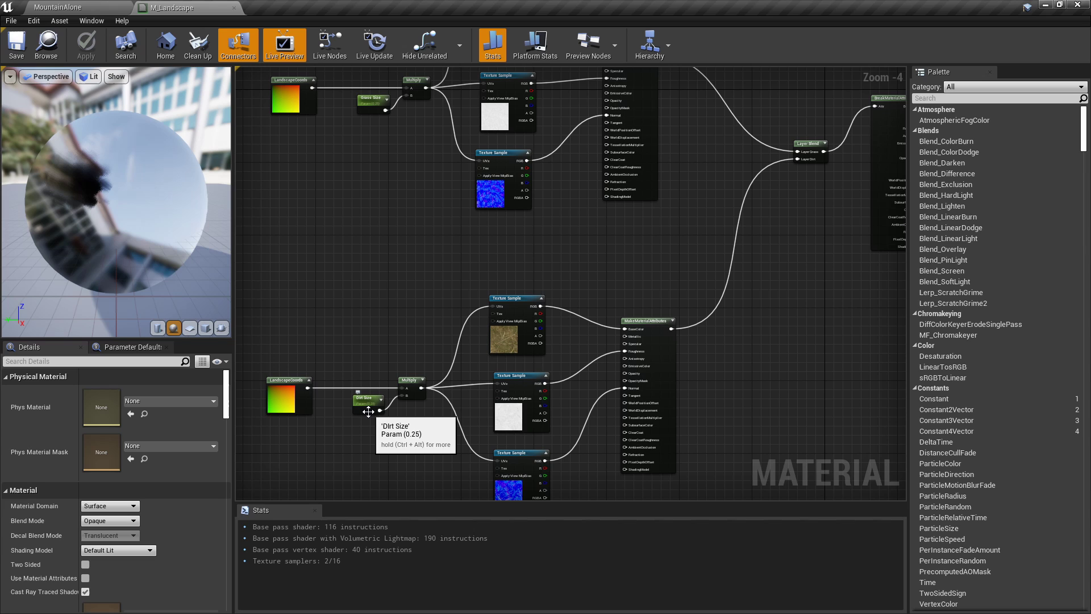
- Move the BreakMaterialAttributes node slightly closer to the Layer Blend node
right_click_drag(794, 170, 557, 319)
scroll(557, 319, "up", 1)
left_click_drag(570, 286, 569, 259)
left_click(568, 309)
right_click_drag(651, 285, 455, 312)
left_click_drag(480, 296, 457, 300)
left_click_drag(604, 204, 578, 378)
scroll(577, 378, "down", 2)
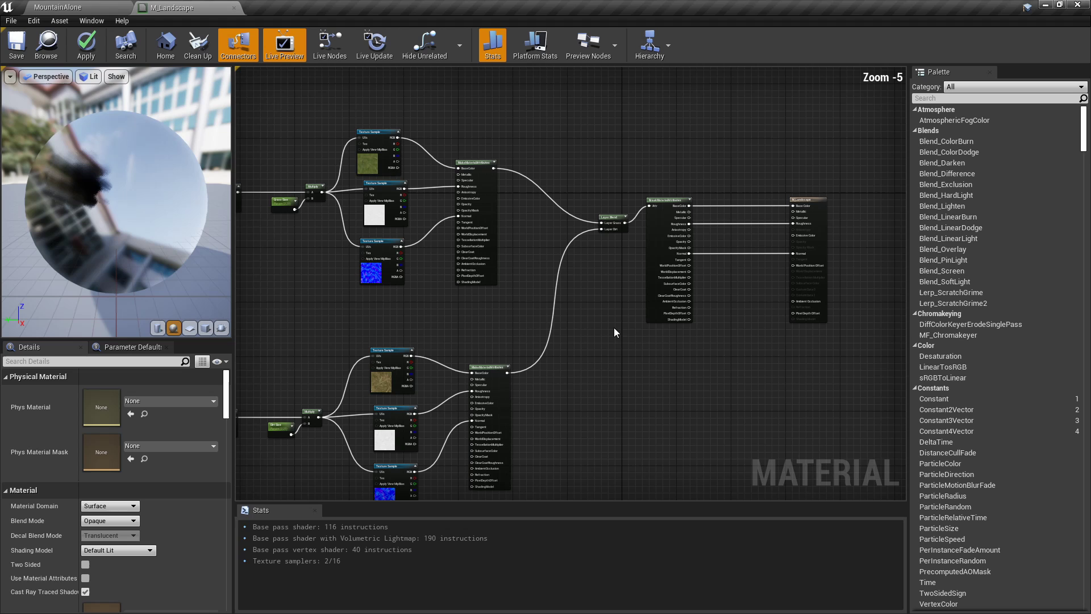
- Examine the connections into the M_Landscape result node and the overall grass and dirt graph
left_click_drag(551, 452, 345, 168)
left_click(589, 349)
right_click_drag(798, 292, 668, 329)
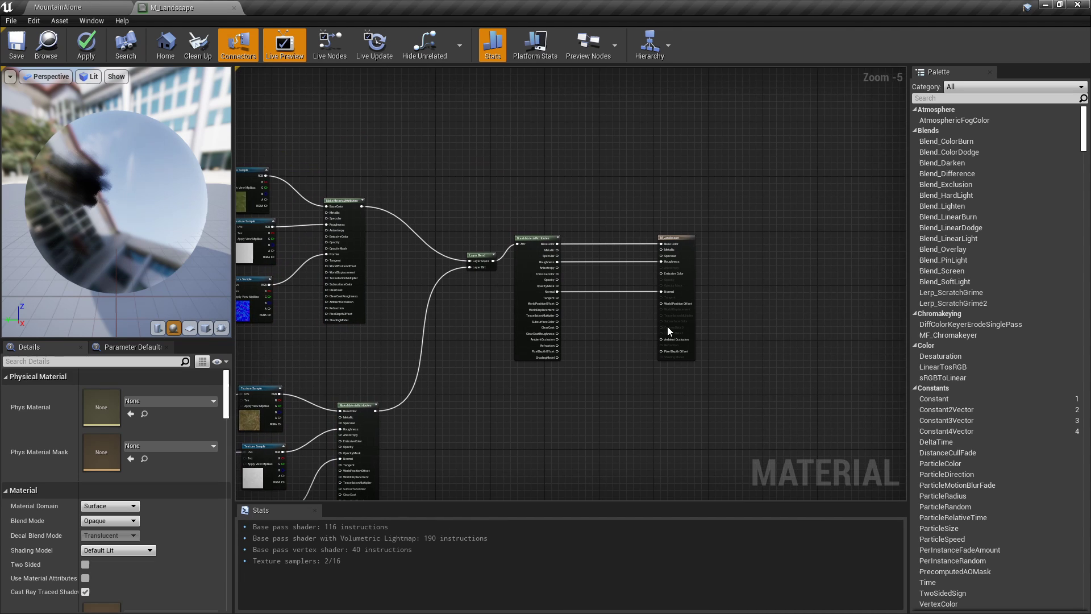
scroll(689, 323, "up", 3)
left_click(679, 246)
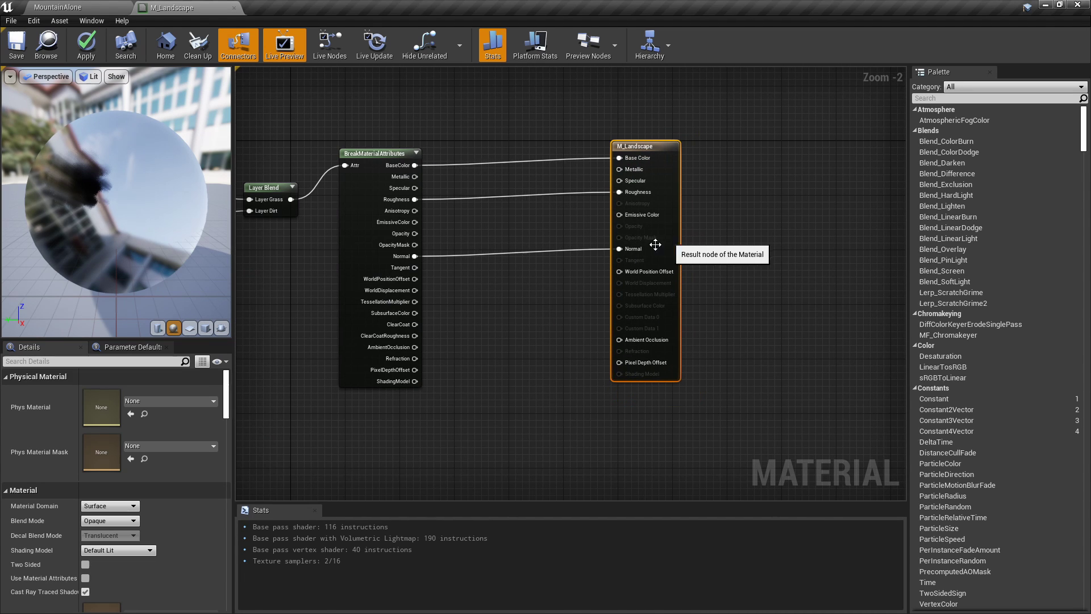
scroll(702, 277, "down", 4)
right_click_drag(701, 277, 743, 256)
left_click_drag(878, 382, 413, 138)
left_click(413, 134)
scroll(507, 198, "up", 3)
scroll(597, 300, "down", 1)
right_click_drag(597, 300, 492, 270)
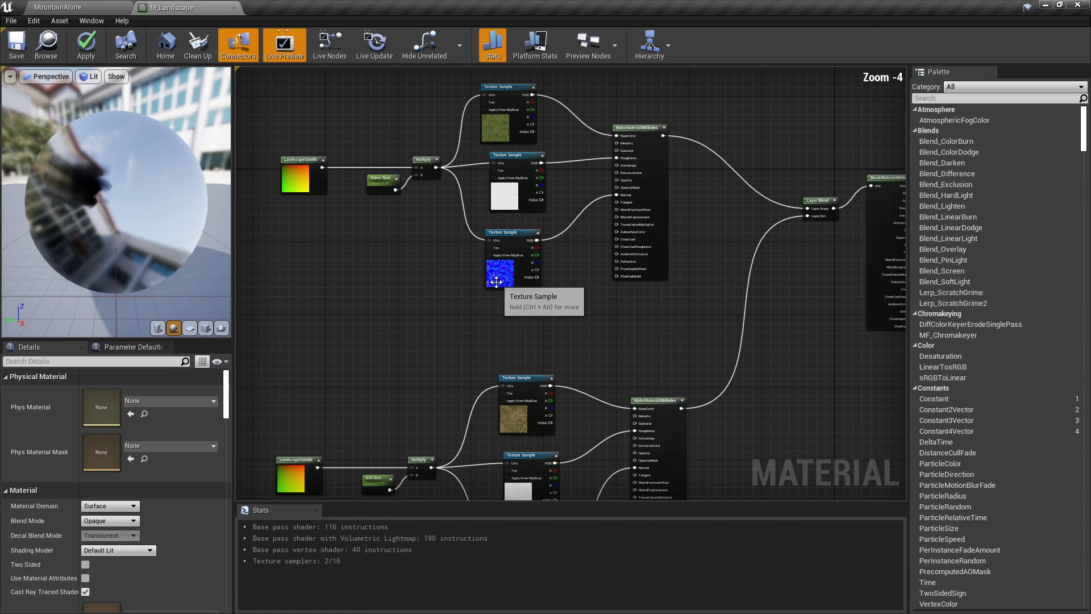
left_click_drag(531, 336, 485, 111)
left_click(437, 255)
mouse_move(489, 301)
right_mouse_down()
mouse_move(481, 192)
mouse_move(461, 283)
mouse_move(491, 284)
right_mouse_up()
scroll(478, 201, "down", 1)
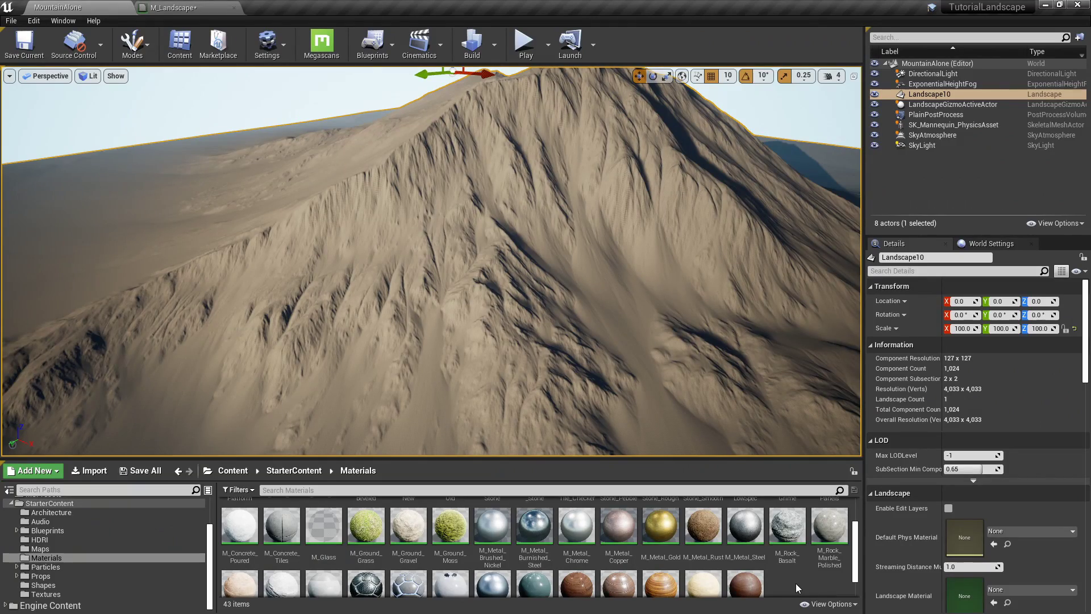
- Copy the Macro Texture Variation and Reduce Macro Contrast nodes from the starter material M_Metal_Gold and paste them into M_Landscape
left_click(670, 545)
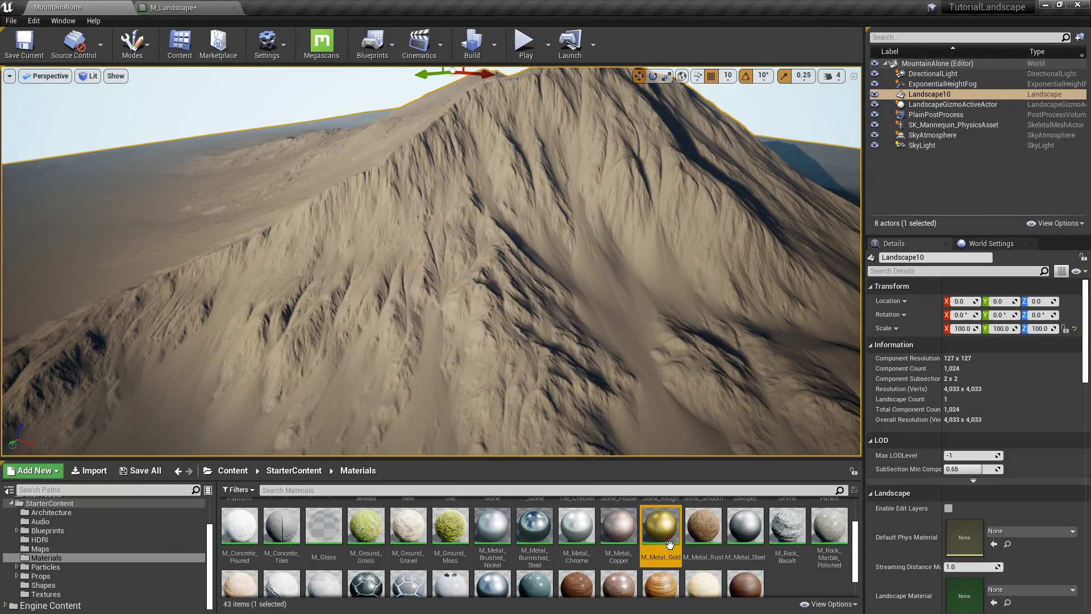
double_click(670, 544)
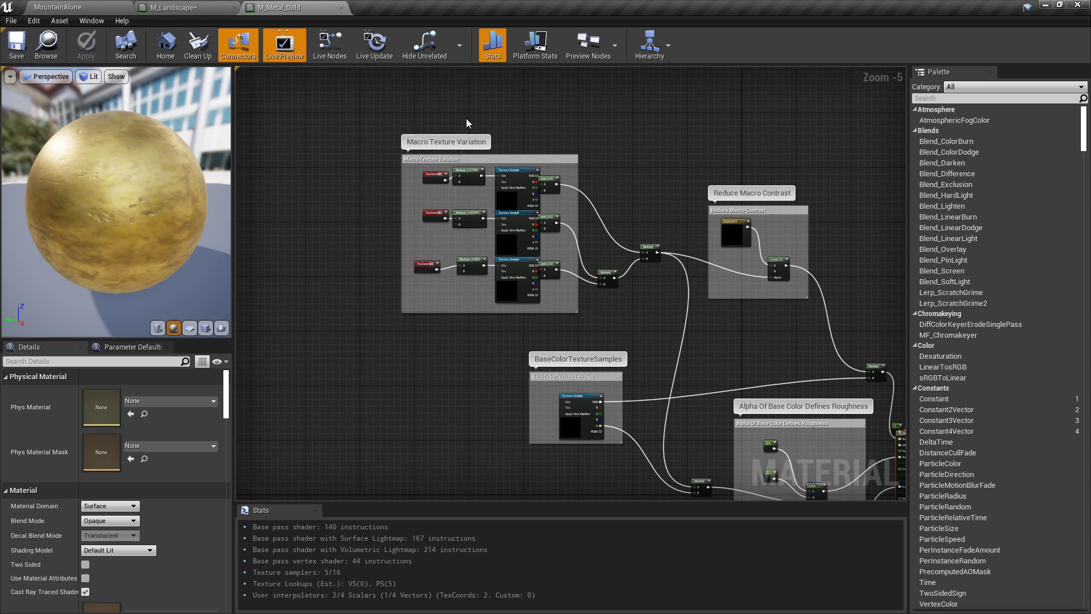
left_click_drag(386, 109, 707, 244)
left_click(203, 11)
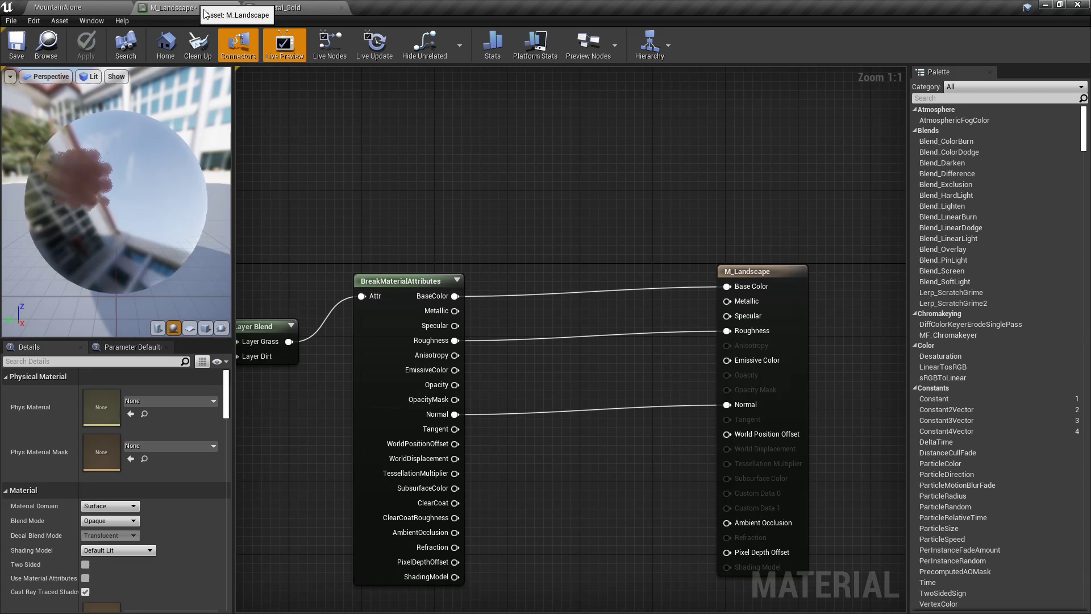
scroll(629, 178, "down", 4)
key("ctrl+v")
right_click_drag(504, 145, 616, 210)
scroll(525, 201, "up", 2)
left_click(616, 210)
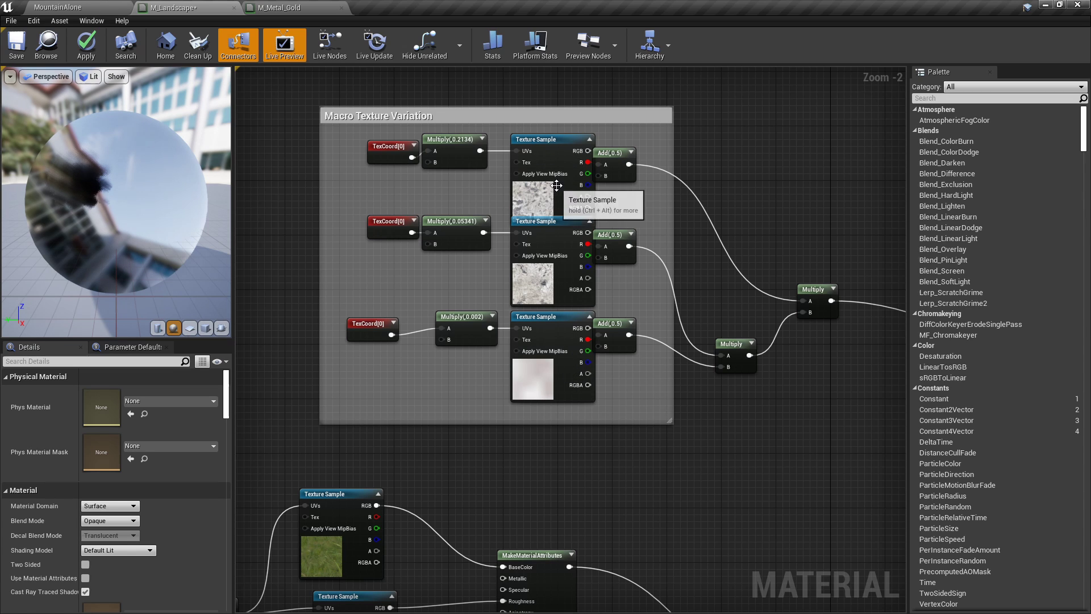
- Examine the pasted macro variation nodes: the three texture sample rows, the Multiply nodes and the contrast-reducing Lerp
left_click_drag(623, 212, 374, 149)
left_click(361, 249)
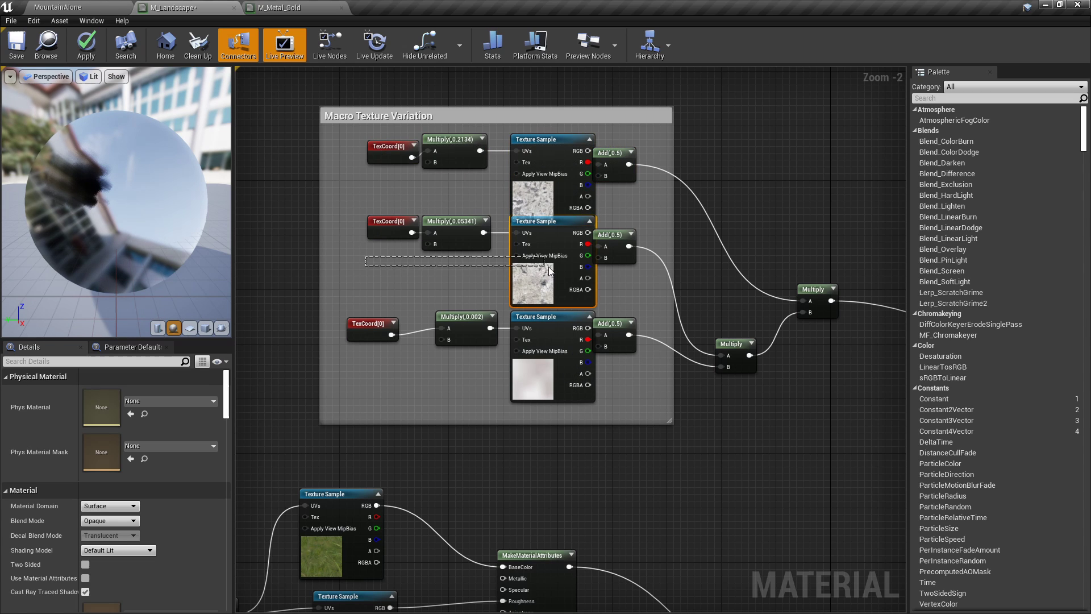
left_click_drag(667, 245, 668, 245)
left_click(416, 302)
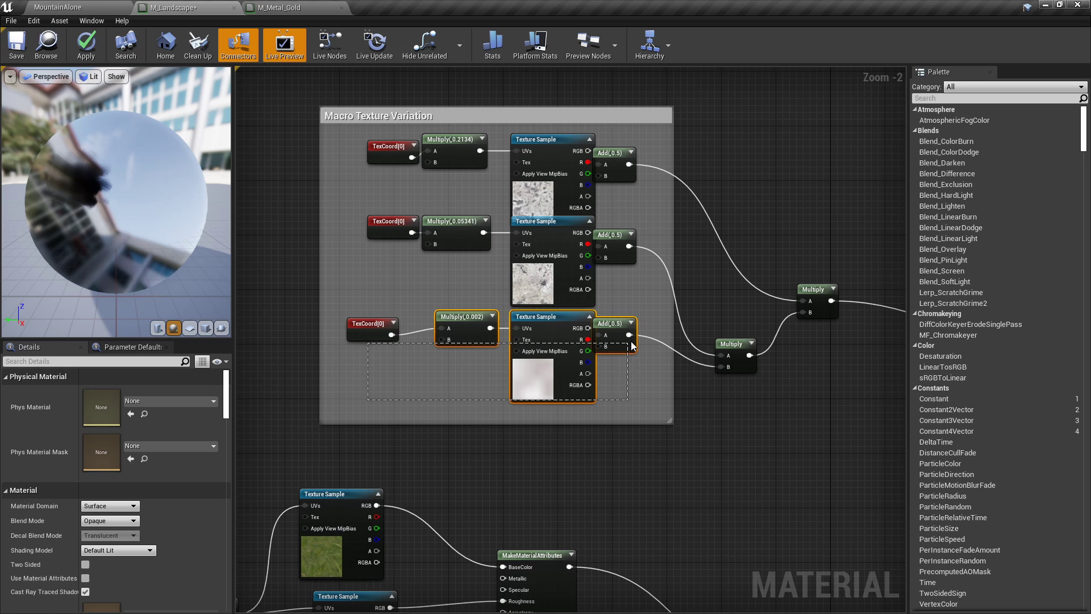
left_click_drag(631, 342, 723, 342)
left_click(645, 384)
right_click_drag(734, 366, 489, 384)
right_click_drag(423, 372, 568, 377)
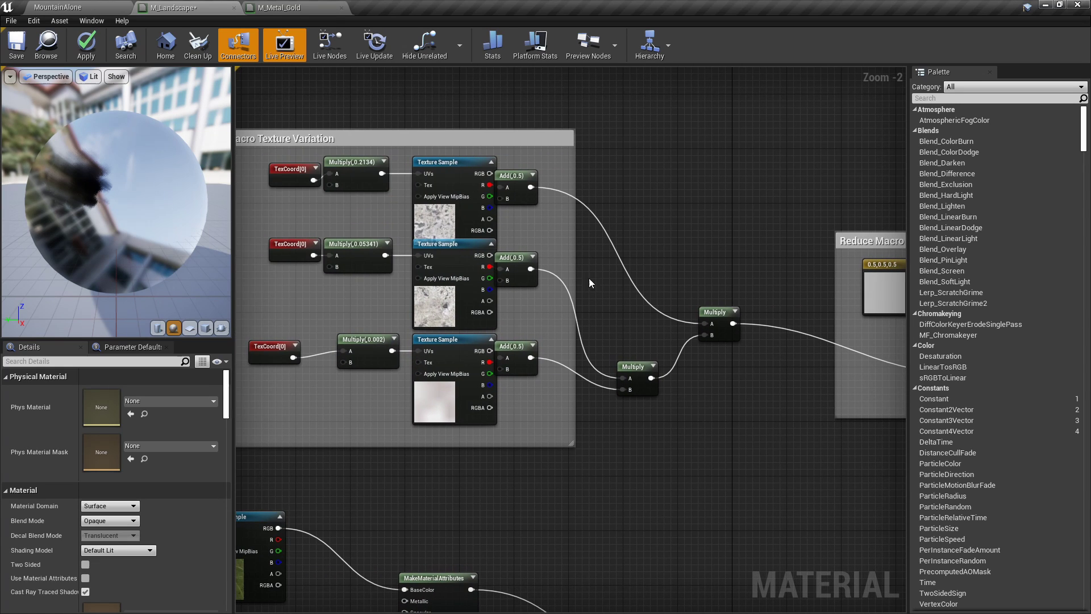
right_click_drag(755, 342, 350, 329)
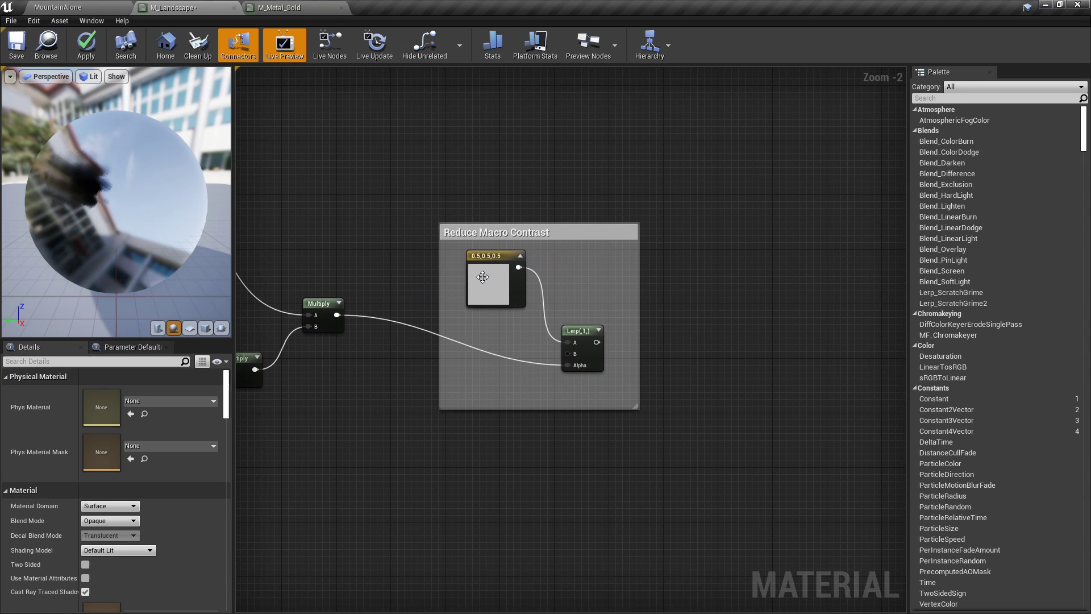
right_click_drag(545, 228, 868, 314)
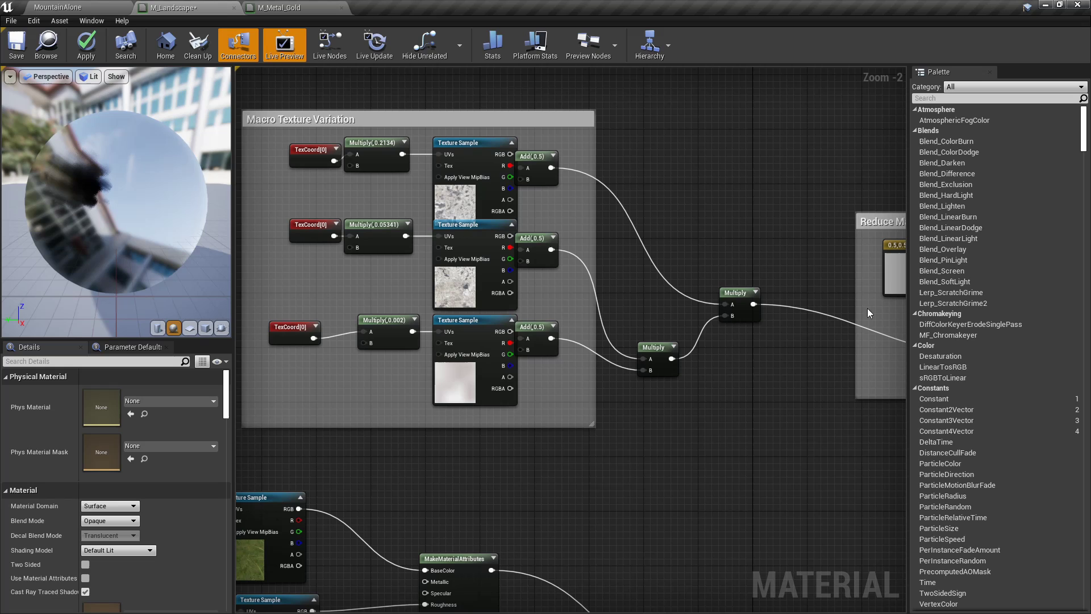
right_click_drag(461, 280, 691, 233)
- Add a Multiply node combining the macro Lerp output with BreakMaterialAttributes' BaseColor, and connect it to M_Landscape's Base Color
scroll(687, 386, "down", 3)
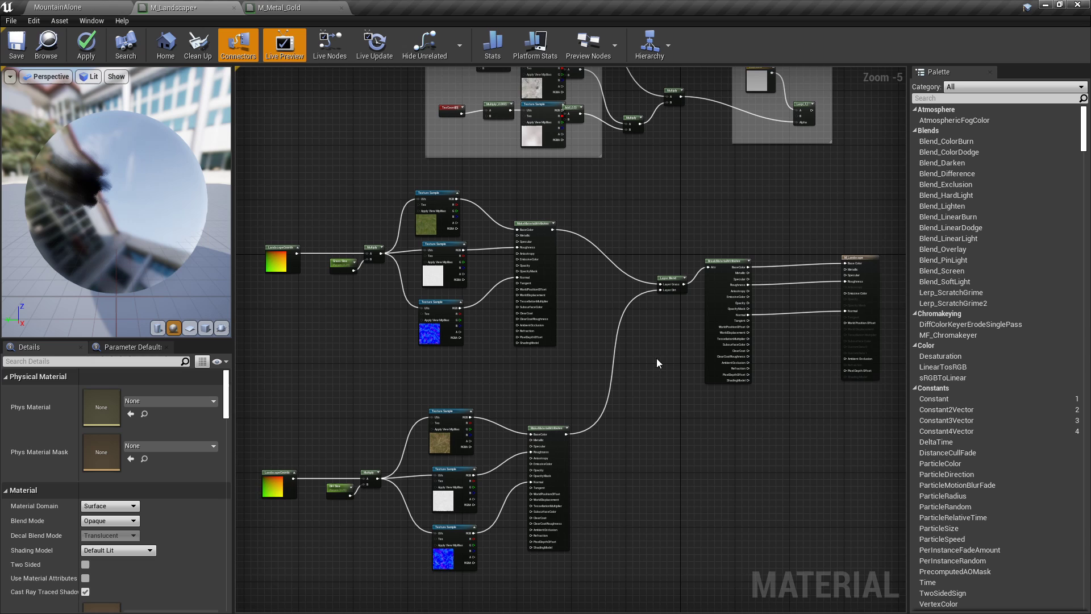
scroll(658, 362, "up", 3)
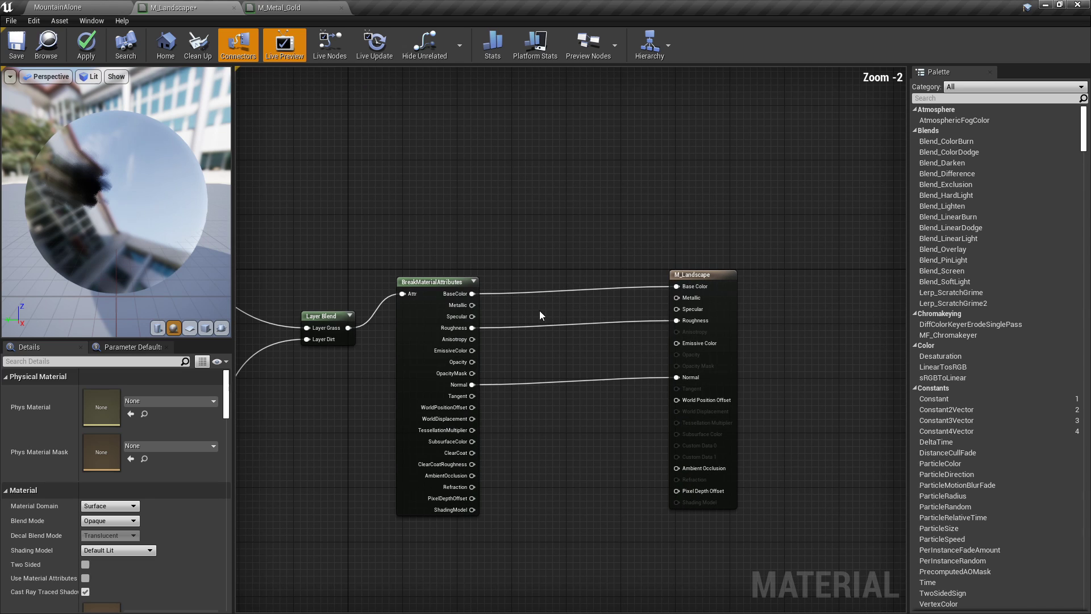
key("m")
left_click(587, 261)
left_click_drag(594, 291, 473, 294)
right_click_drag(593, 177, 588, 332)
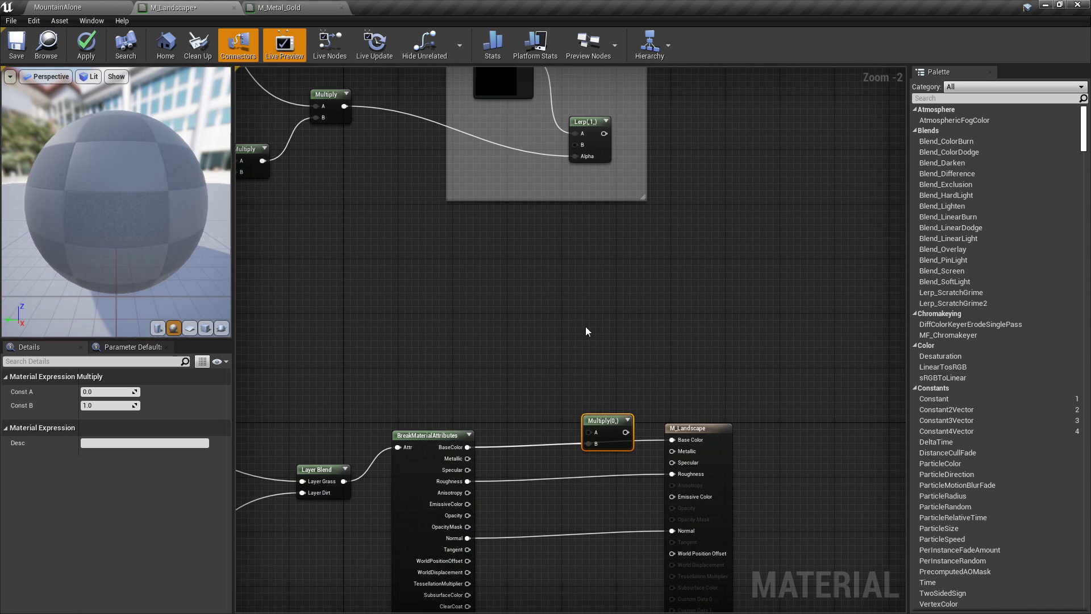
left_click_drag(604, 133, 672, 439)
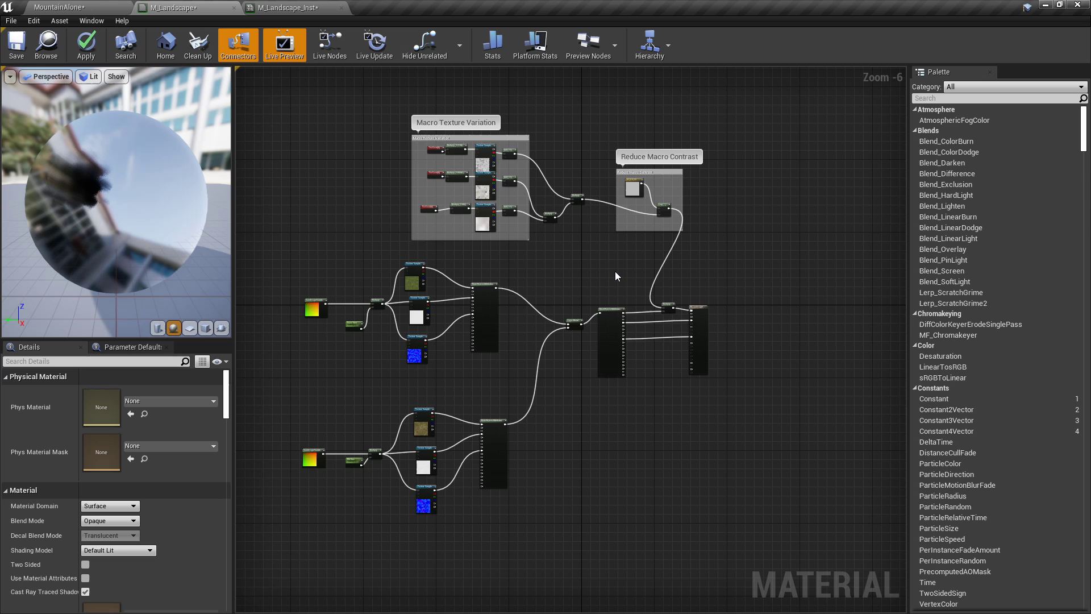
- Add a Distance_Blend node in the empty area above BreakMaterialAttributes
scroll(615, 271, "up", 3)
right_click(587, 255)
type("distance ben")
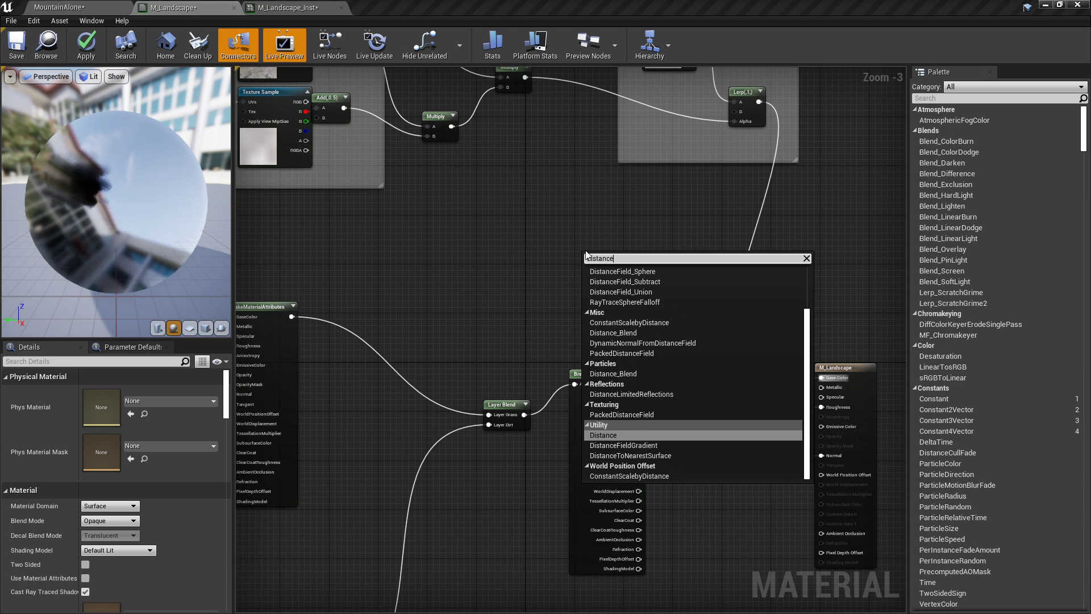
key("BackSpace")
type("le")
key("Return")
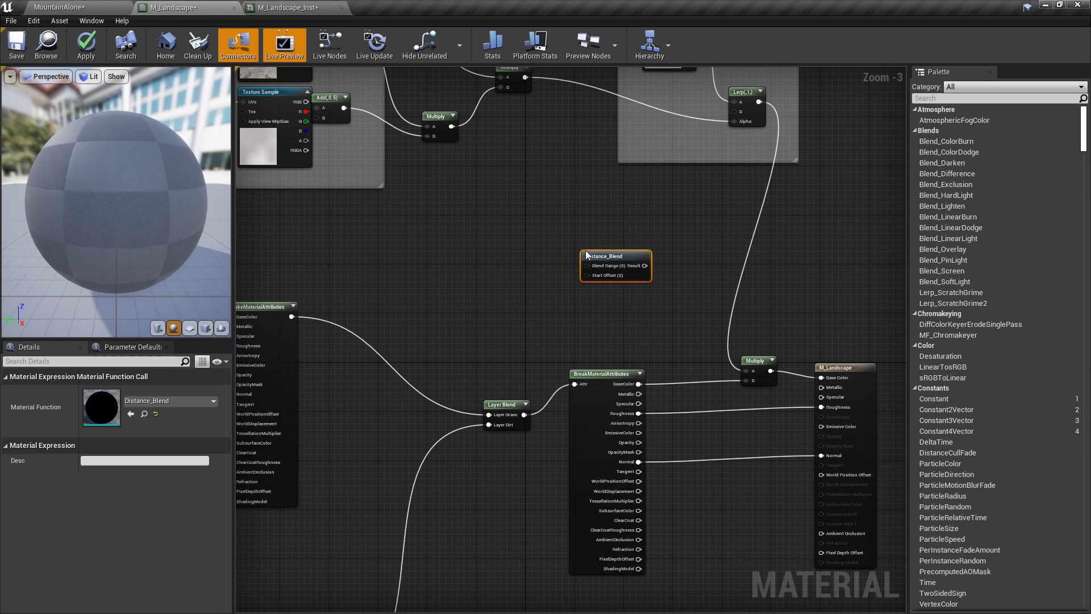
- Promote Distance_Blend's Blend Range input to a parameter with a default value of 100
scroll(589, 258, "up", 2)
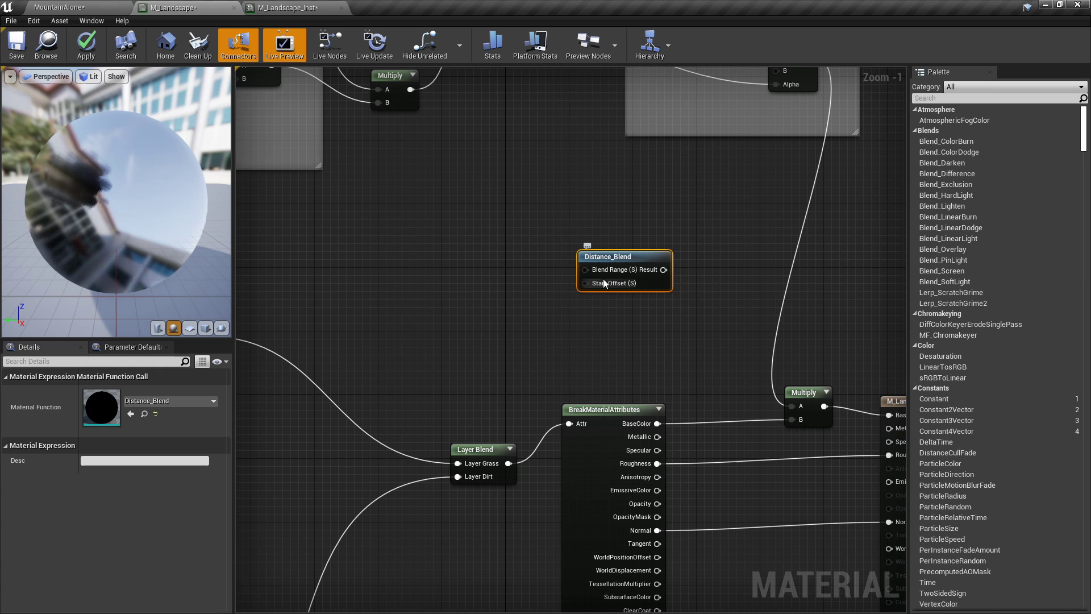
right_click(596, 270)
left_click(619, 288)
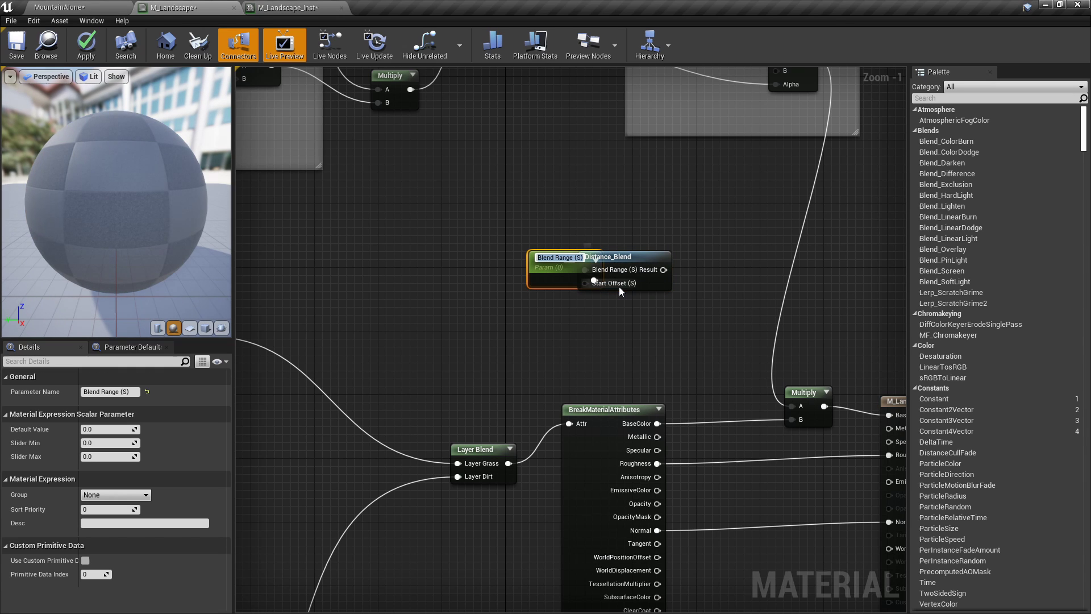
left_click(106, 429)
type("100")
key("Return")
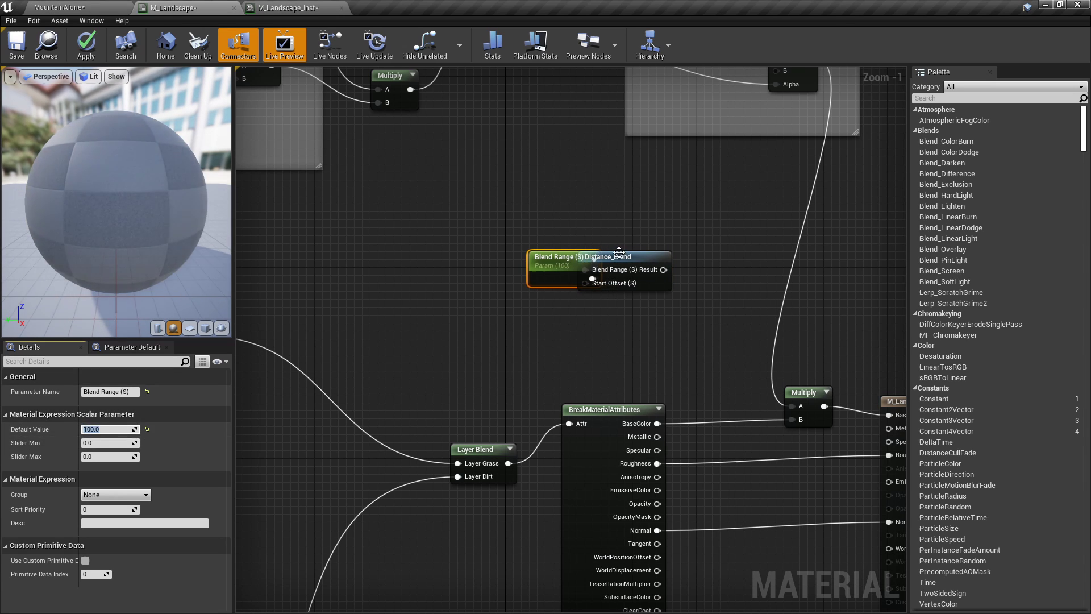
- Promote Distance_Blend's Start Offset input to a parameter with a default of -1000, and place it below the Blend Range parameter
left_click_drag(619, 252, 667, 254)
right_click(638, 286)
left_click(682, 304)
key("Return")
left_click(620, 345)
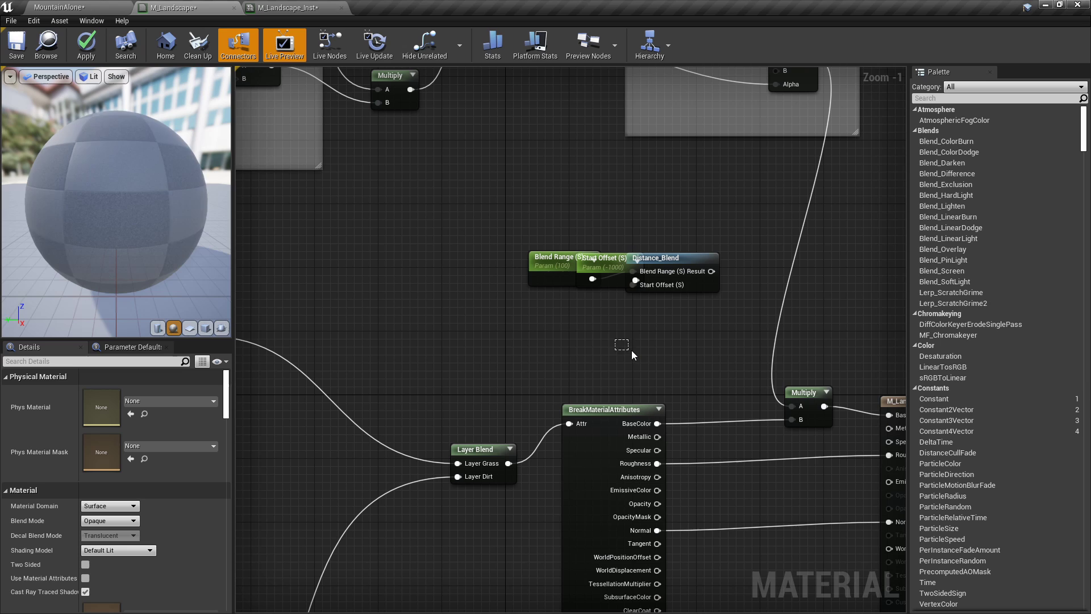
left_click_drag(616, 285, 562, 342)
right_click_drag(709, 323, 500, 312)
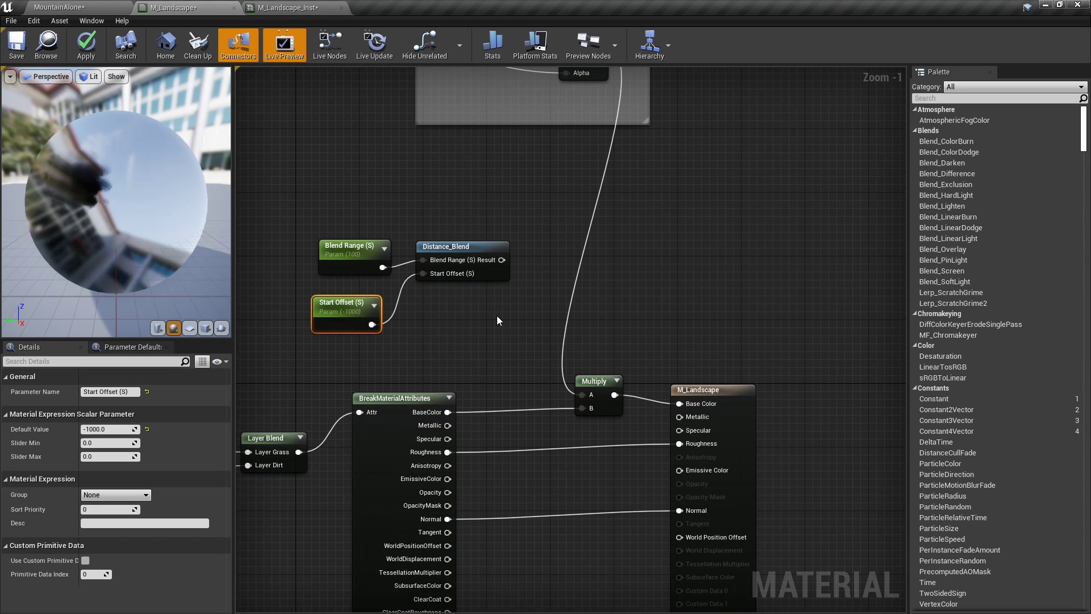
left_click(500, 312)
- Connect Distance_Blend's Result directly to M_Landscape's Base Color, and place the material instance window beside the visible landscape in the level viewport
left_click_drag(502, 260, 679, 403)
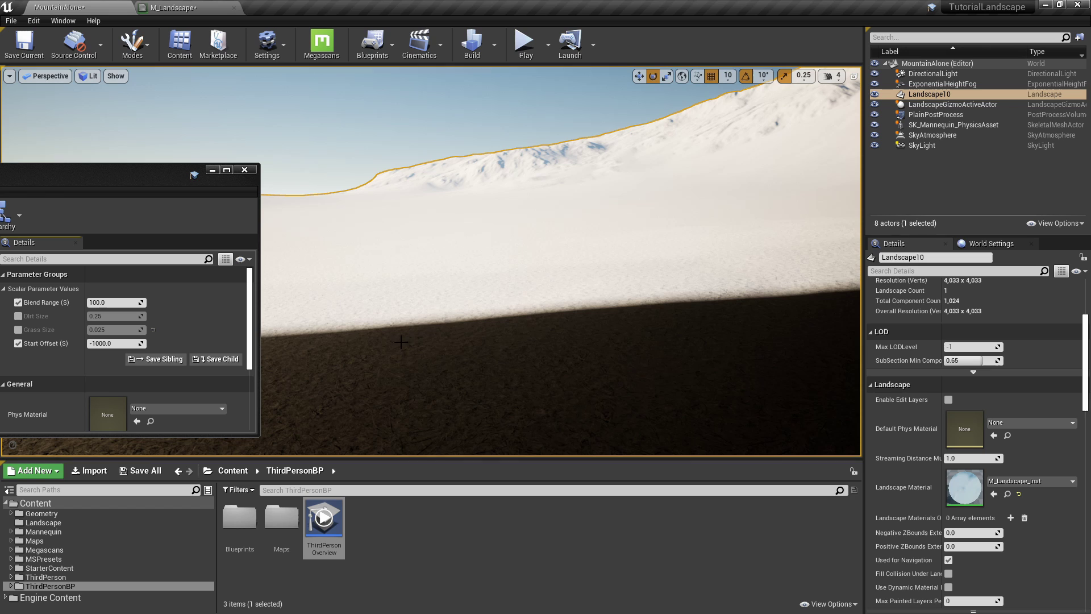
mouse_move(135, 180)
left_mouse_down()
mouse_move(526, 144)
mouse_move(420, 215)
mouse_move(522, 207)
mouse_move(380, 219)
mouse_move(123, 178)
left_mouse_up()
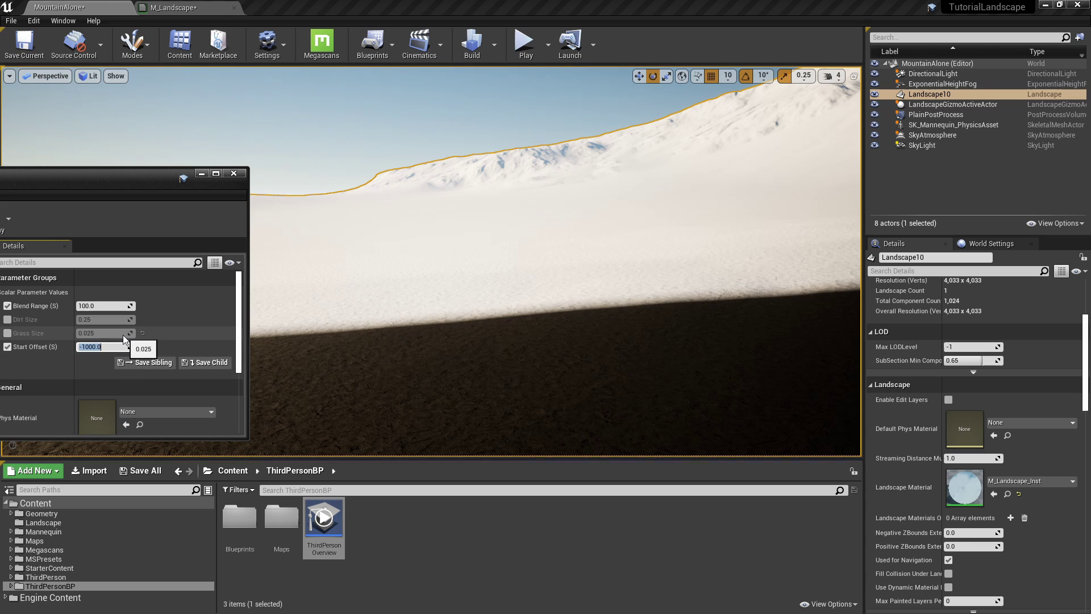
- Try a Start Offset (S) of -5000 in the landscape material instance
key("Left")
key("Right")
key("shift+Right")
key("Delete")
type("5")
key("Return")
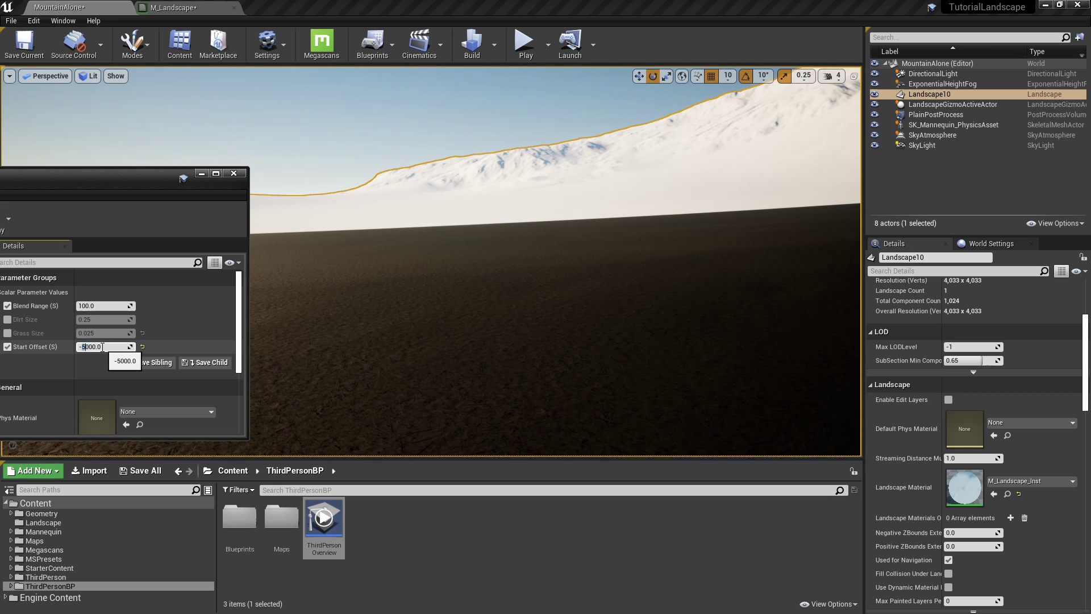
- Set the material instance's Start Offset (S) to -2000
key("Delete")
type("2")
key("Return")
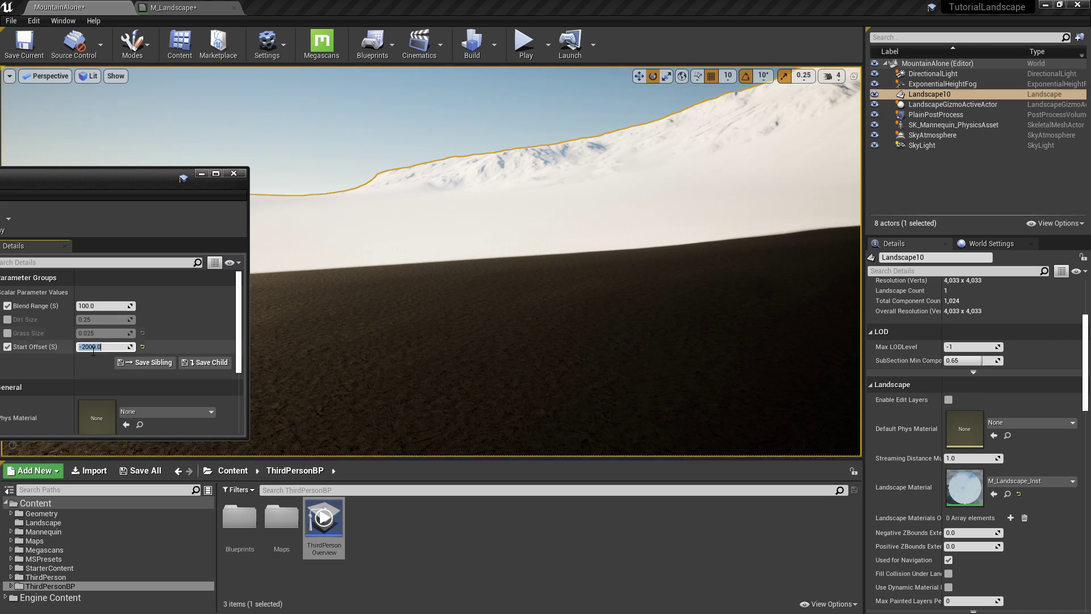
left_click(70, 362)
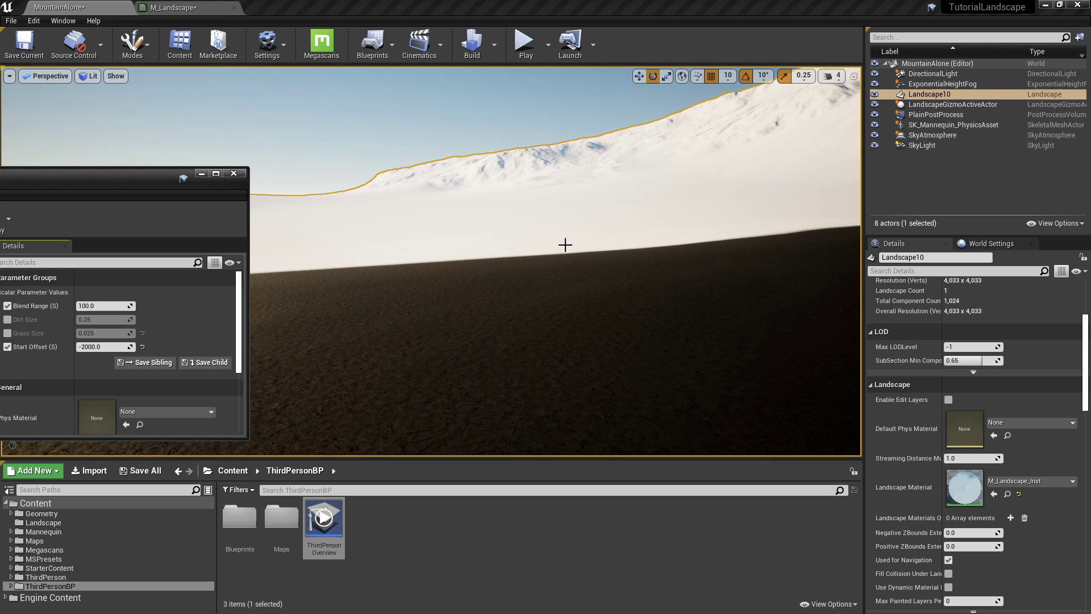
- Set the material instance's Blend Range (S) to 10000
left_click_drag(79, 306, 102, 306)
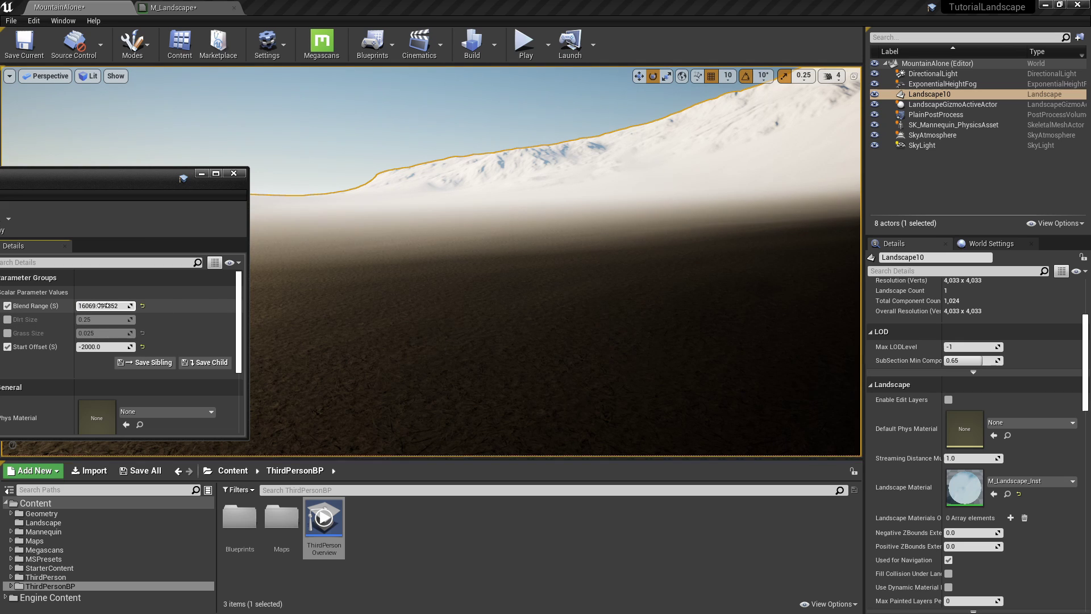
type("10000")
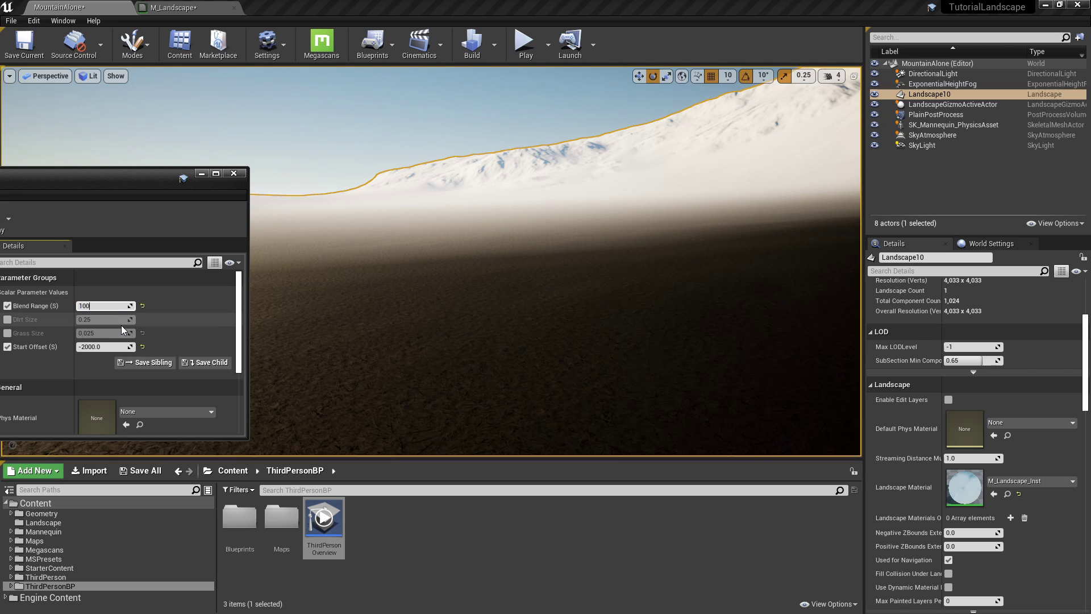
key("Return")
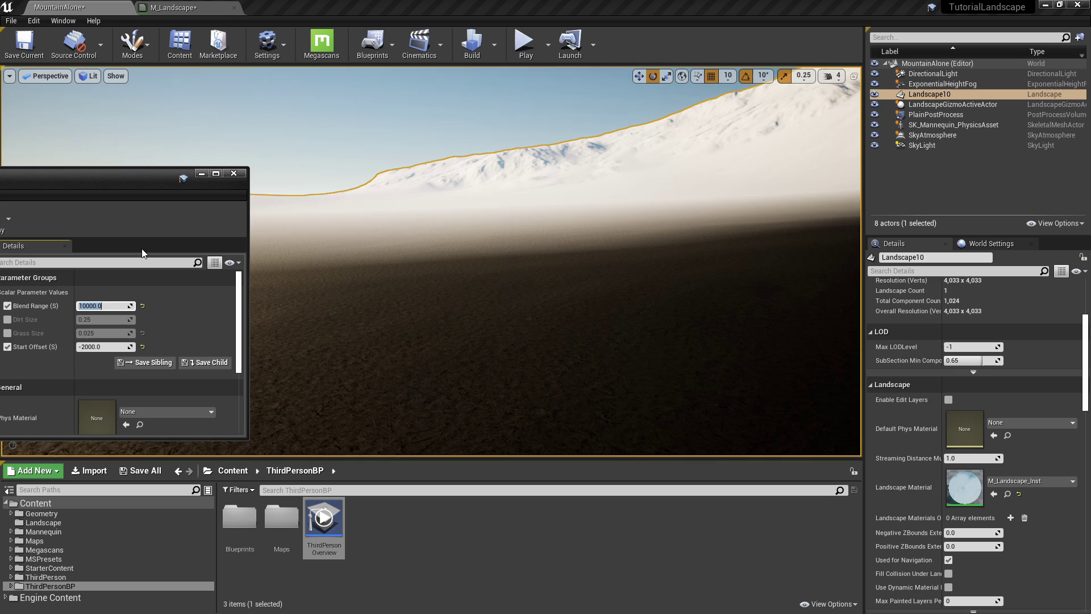
left_click(143, 249)
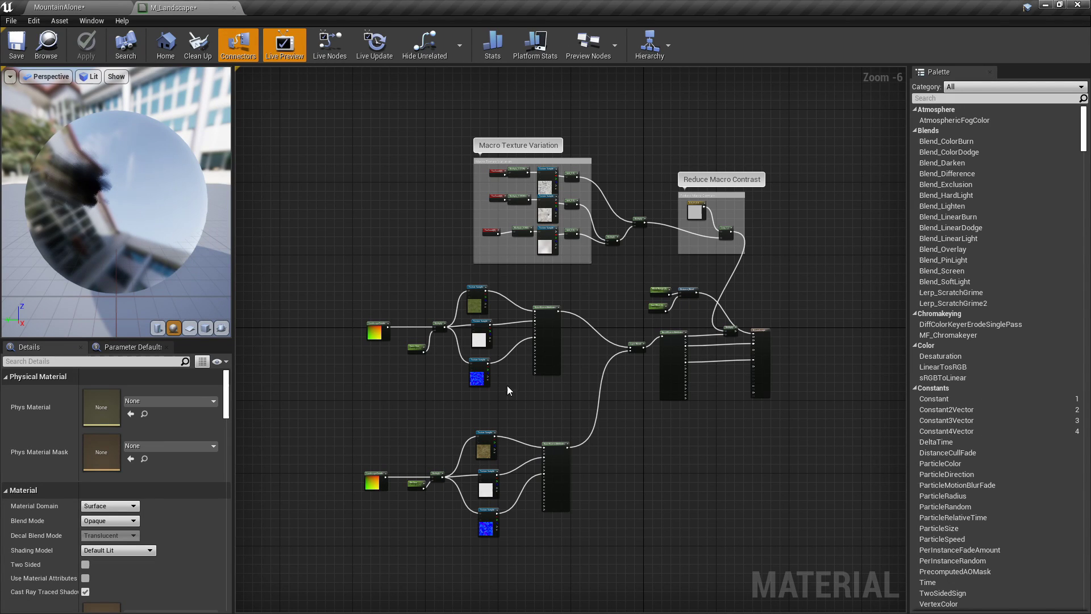
- Disconnect Distance_Blend's Result from M_Landscape's Base Color in the M_Landscape material graph
scroll(726, 314, "up", 3)
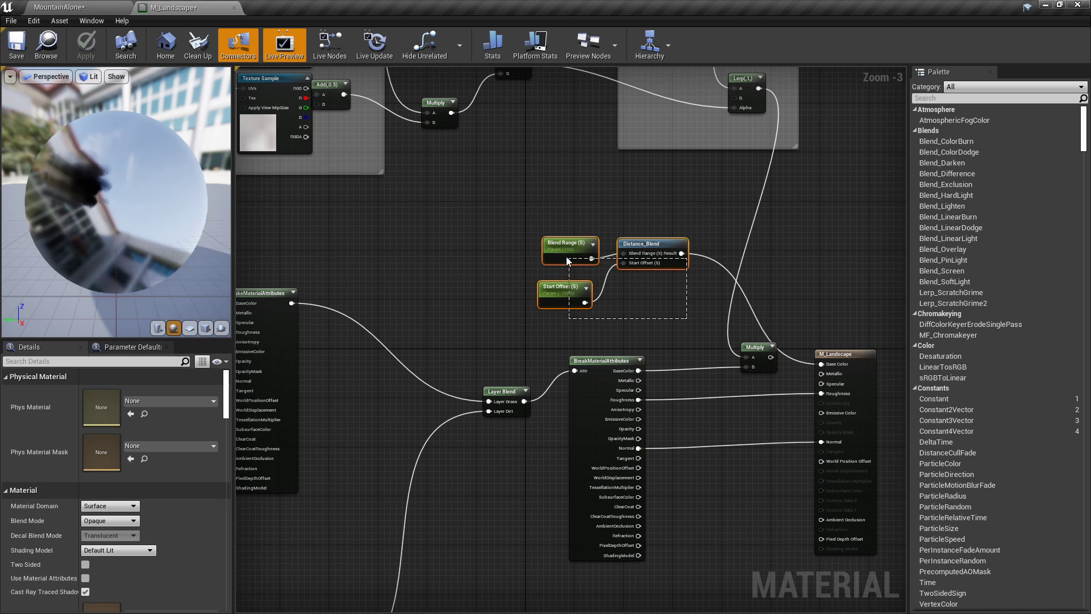
left_click_drag(566, 258, 565, 255)
left_click(653, 296)
left_click(682, 254, "alt")
- Move Distance_Blend together with its Blend Range and Start Offset parameters to the empty area below the Grass Size node
left_click_drag(682, 283, 550, 234)
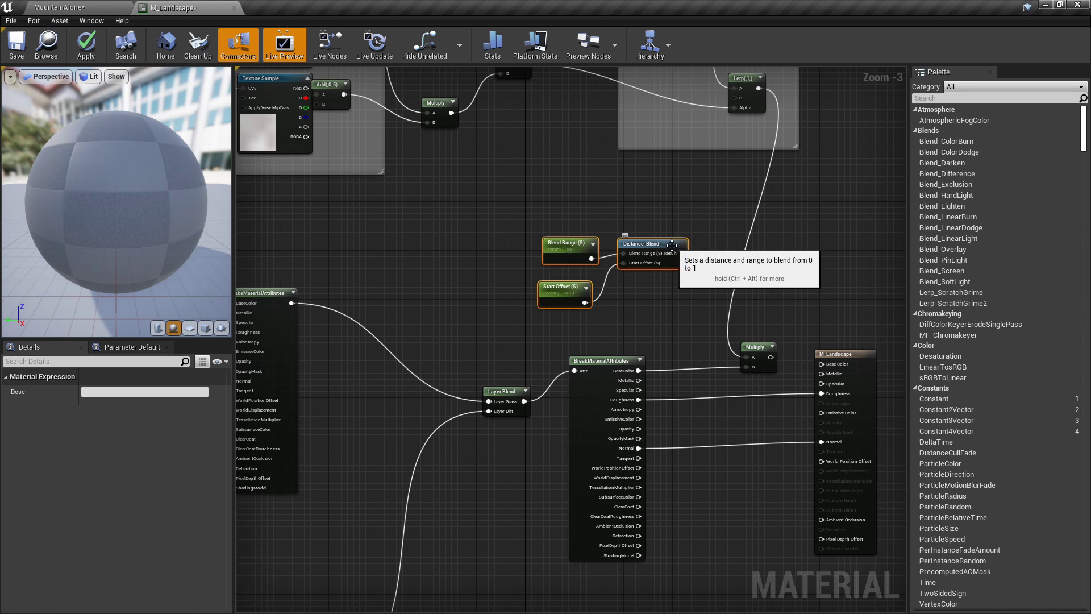
left_click_drag(671, 246, 359, 510)
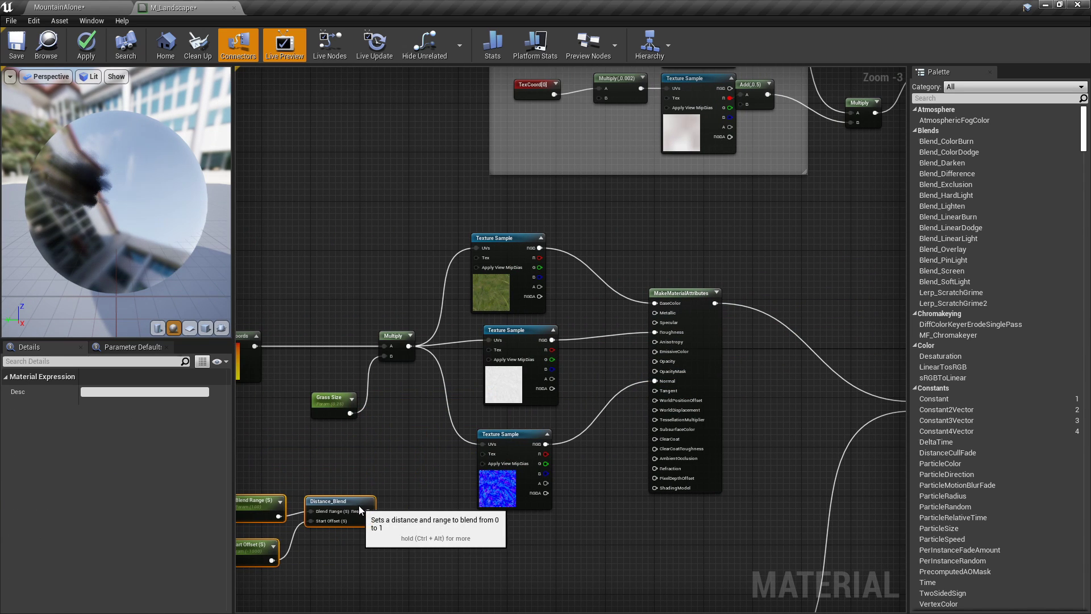
right_click_drag(775, 504, 342, 401)
scroll(342, 402, "down", 2)
scroll(569, 322, "up", 4)
left_click_drag(584, 317, 670, 328)
scroll(536, 401, "down", 5)
- Duplicate the Grass Size parameter and its Multiply node, and connect LandscapeCoords to the A input of the copied Multiply
right_click_drag(429, 413, 794, 370)
left_click(791, 369)
scroll(691, 328, "up", 5)
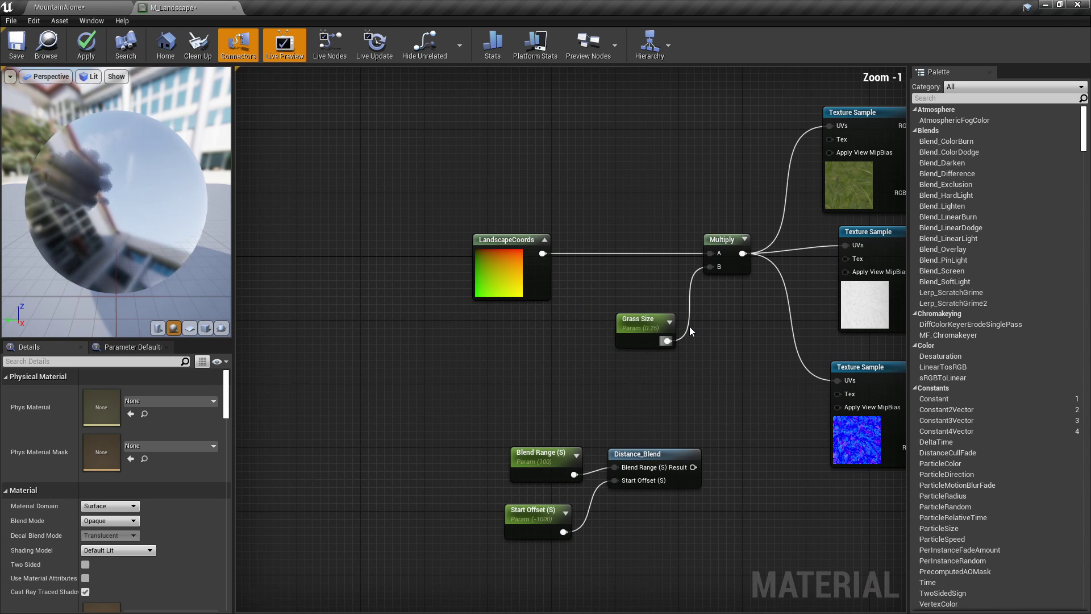
left_click_drag(750, 373, 629, 221)
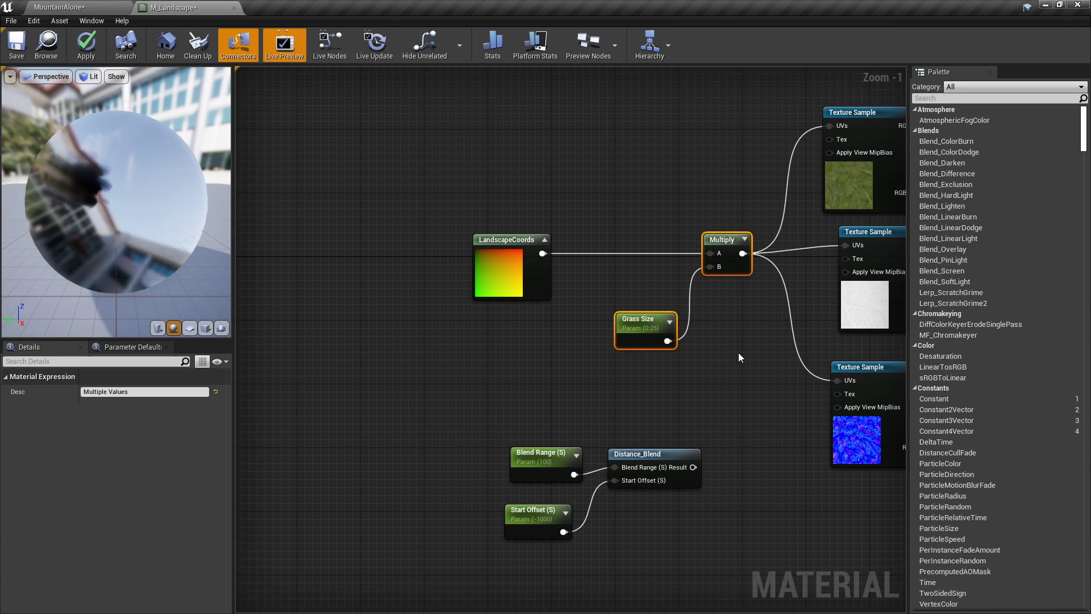
key("ctrl+v")
left_click_drag(802, 329, 632, 280)
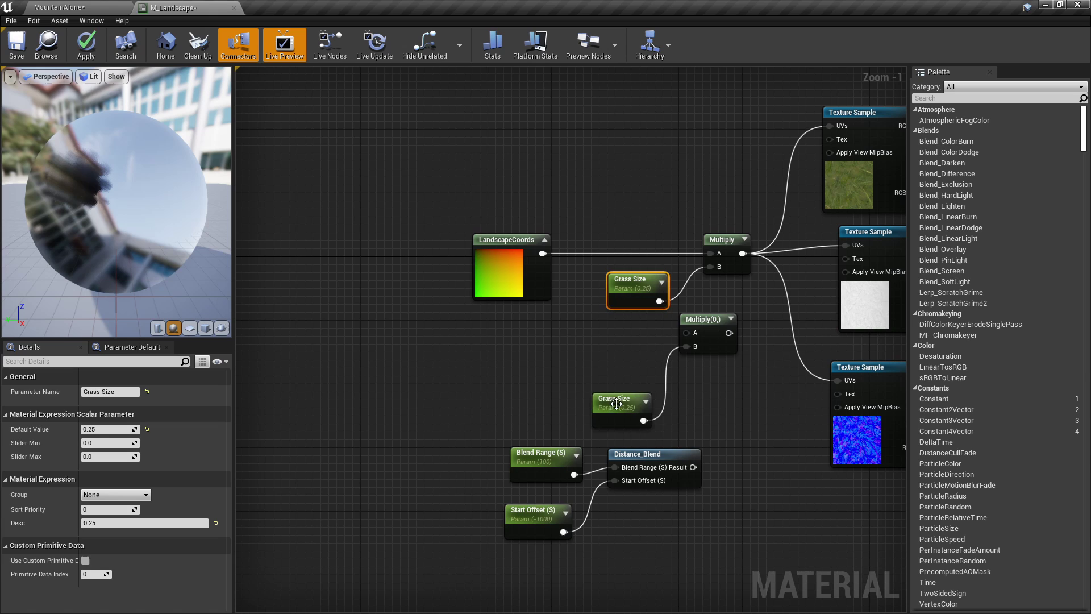
left_click_drag(616, 403, 655, 368)
left_click_drag(687, 332, 542, 253)
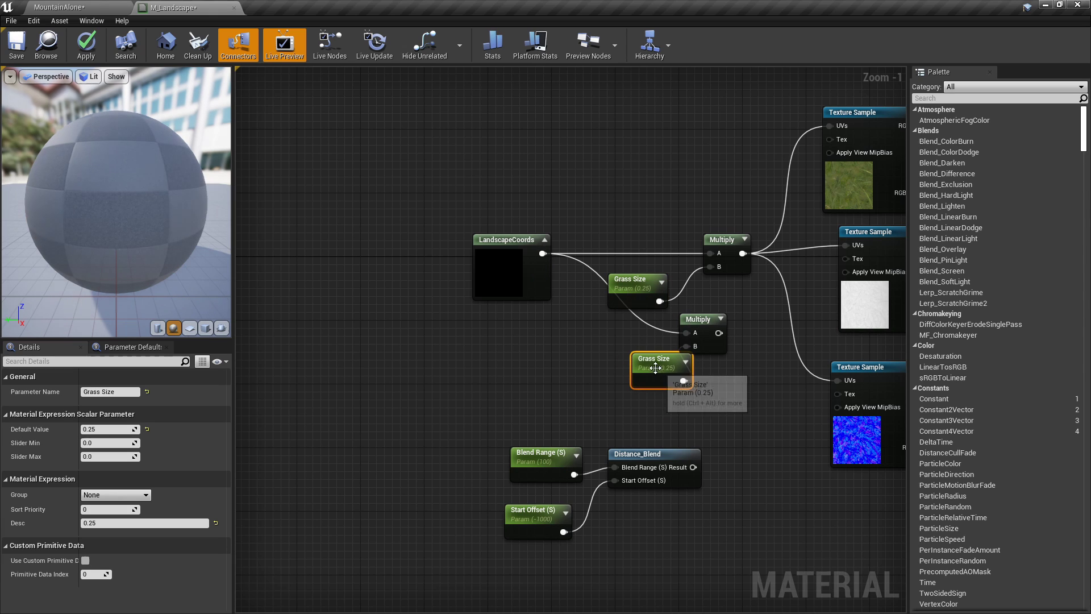
- Rename the copied size parameter to Grass Size Far and set its default value to 0.05
left_click(125, 391)
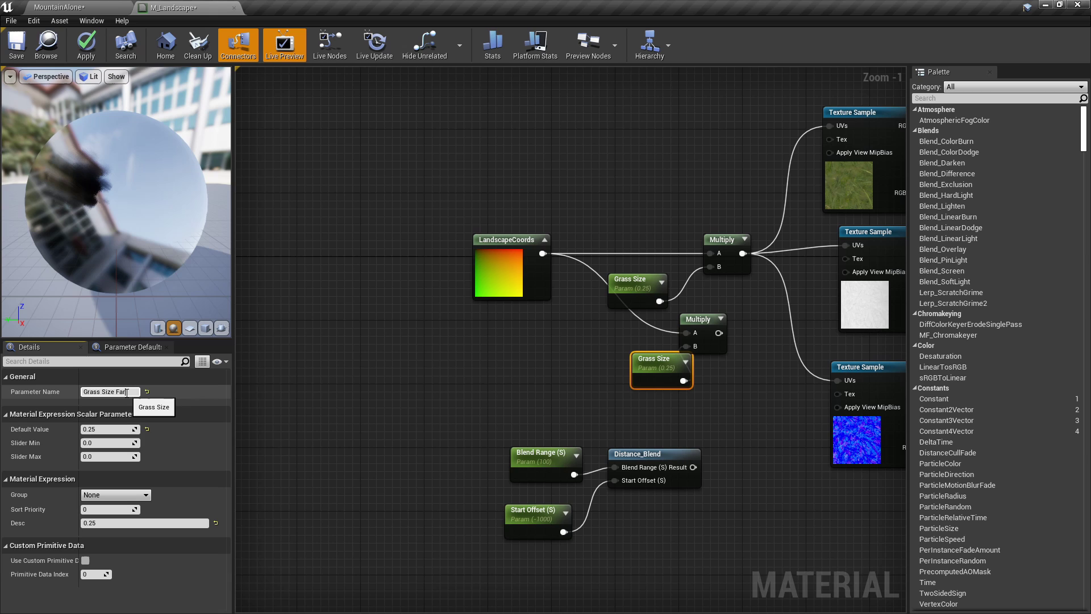
left_click(130, 426)
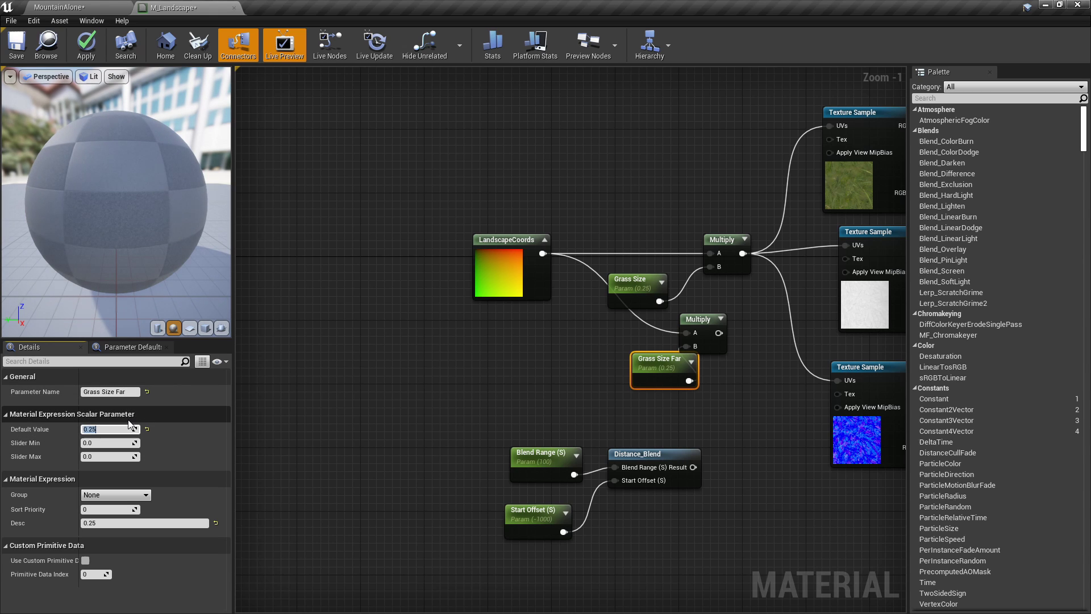
type("0.05")
key("Return")
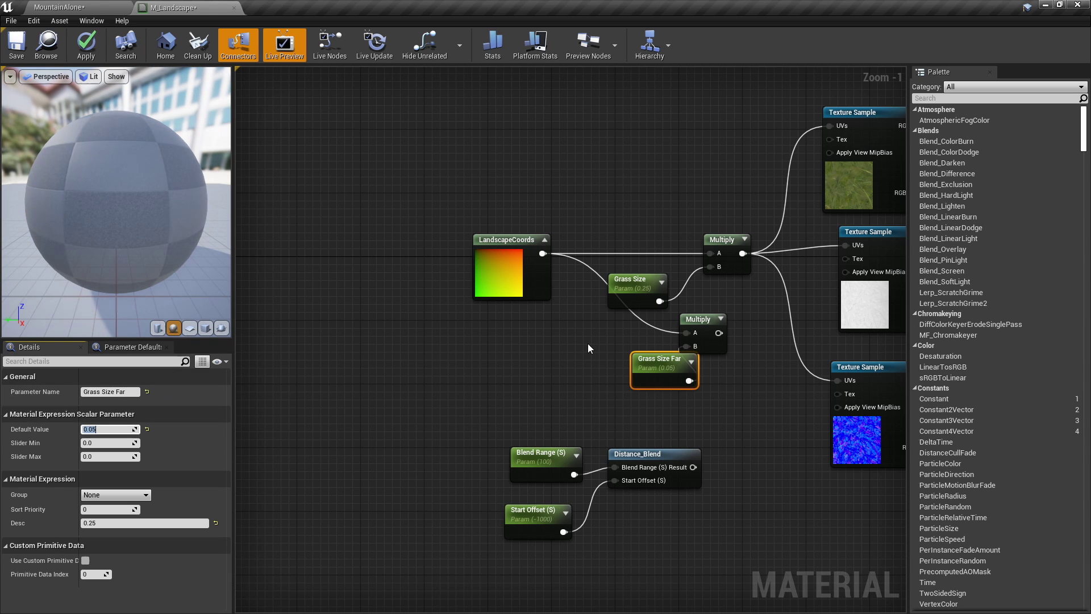
- Rename the original Grass Size parameter to Grass Size Near, and tidy the layout of the near and far size nodes
left_click(620, 302)
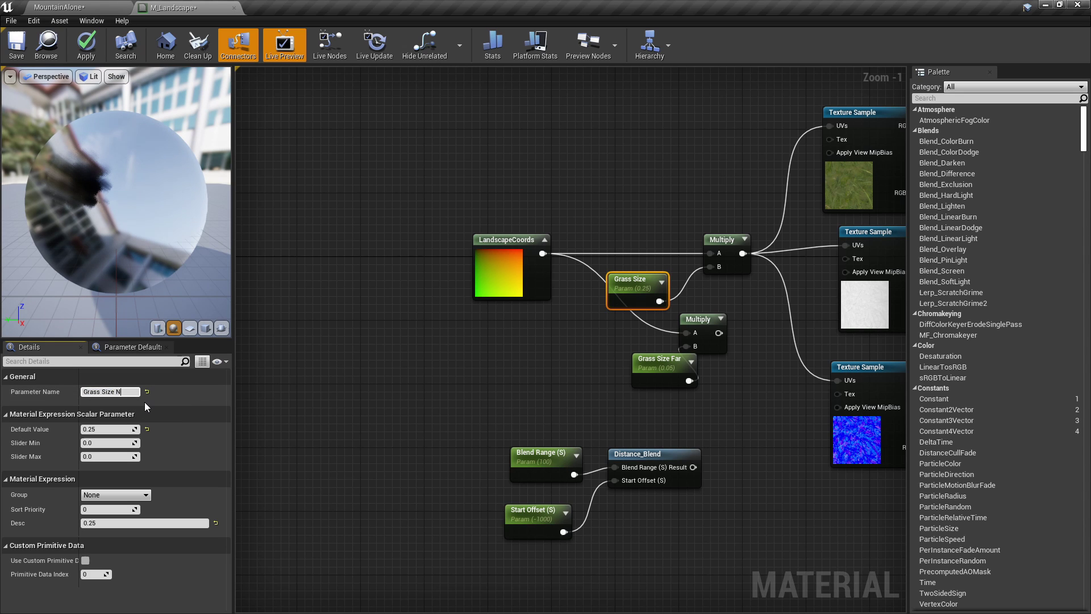
key("Return")
left_click_drag(637, 367, 571, 357)
right_click_drag(703, 378, 533, 395)
left_click_drag(549, 351, 677, 400)
left_click_drag(570, 273, 669, 398)
- Duplicate the three grass texture samples (colour, roughness and normal) and place the copies beside the originals
scroll(687, 358, "down", 1)
scroll(595, 344, "down", 1)
right_click_drag(686, 359, 494, 305)
scroll(596, 345, "down", 1)
left_click_drag(630, 282, 680, 283)
left_click_drag(564, 391, 496, 223)
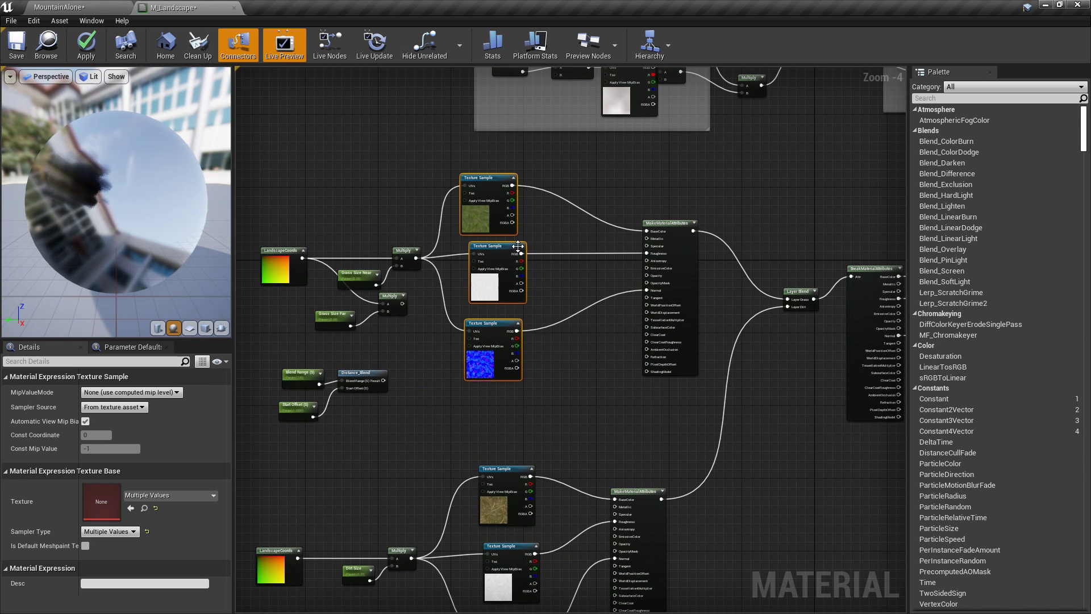
key("ctrl+c")
key("ctrl+v")
left_click_drag(656, 406, 574, 367)
scroll(577, 417, "down", 3)
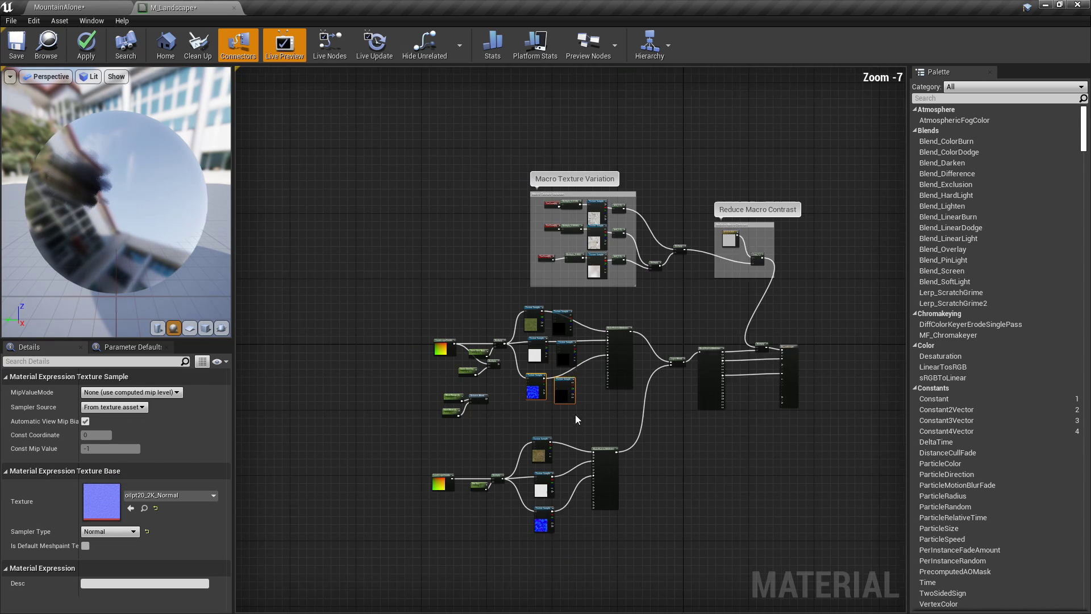
- Arrange the six grass texture samples in one column, with each copy directly below its original
right_click_drag(577, 419, 575, 299)
left_click_drag(631, 423, 482, 409)
scroll(558, 259, "up", 4)
left_click_drag(586, 319, 500, 404)
left_click_drag(580, 437, 491, 317)
left_click_drag(491, 317, 491, 408)
left_click_drag(581, 223, 495, 296)
scroll(544, 398, "down", 3)
right_click_drag(545, 398, 659, 224)
left_click_drag(669, 322, 633, 197)
left_click_drag(633, 197, 638, 229)
left_click_drag(595, 261, 496, 116)
left_click_drag(533, 177, 491, 179)
scroll(656, 150, "up", 3)
left_click_drag(671, 134, 597, 213)
left_click_drag(604, 294, 591, 302)
- Move the whole dirt layer node group down to clear space below the grass texture samples
right_click_drag(681, 366, 713, 268)
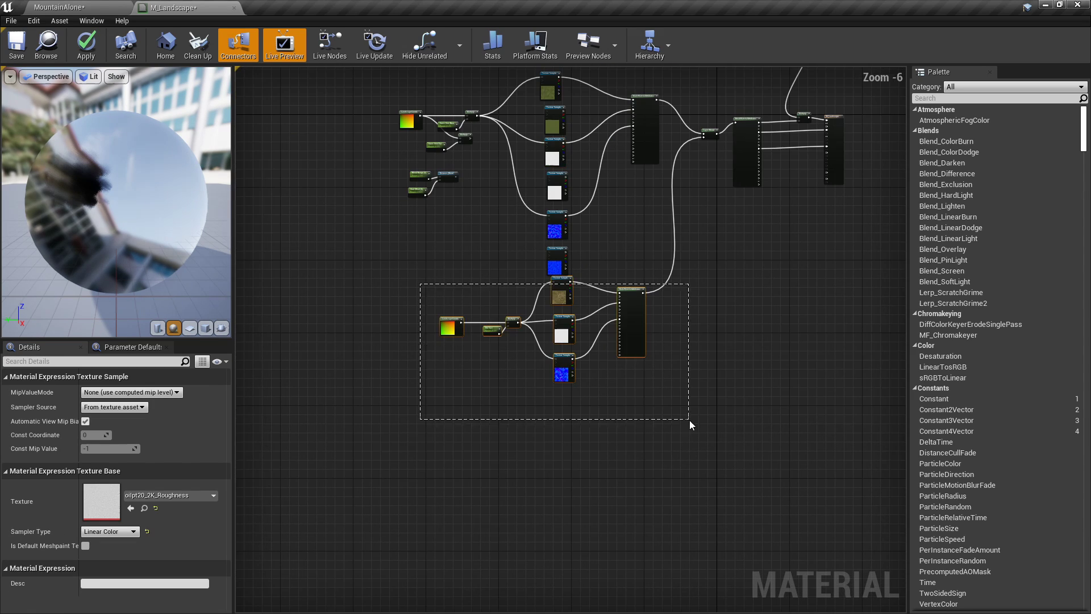
left_click_drag(689, 421, 690, 421)
left_click_drag(632, 336, 642, 394)
- Connect the Grass Size Far Multiply output to the UVs of the three copied grass texture samples
left_click(614, 222)
scroll(573, 173, "up", 2)
right_click_drag(573, 173, 673, 296)
scroll(550, 237, "up", 1)
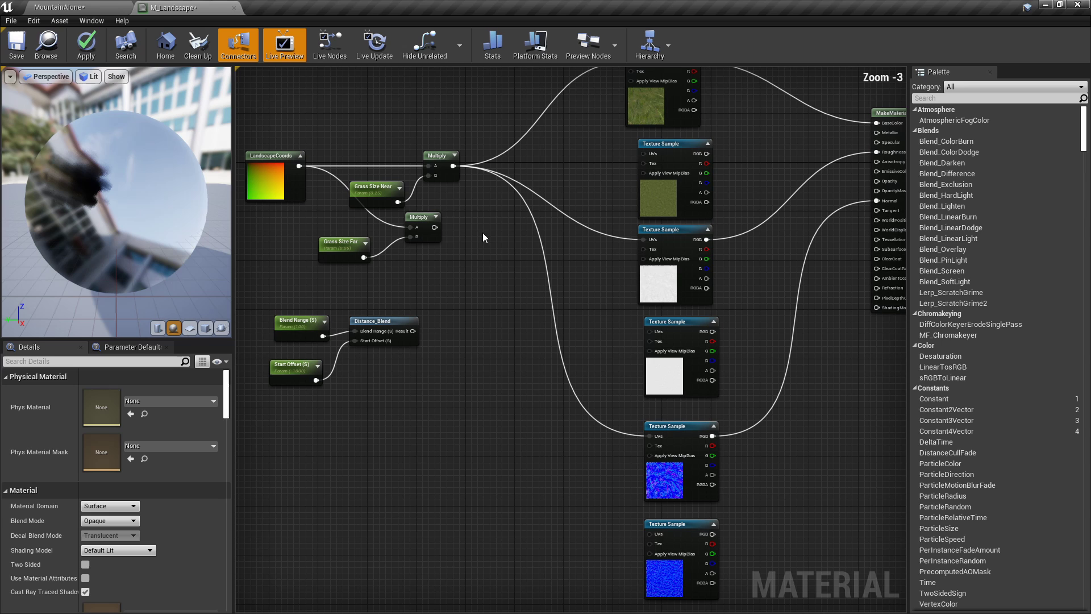
scroll(483, 269, "up", 1)
right_click_drag(464, 266, 591, 329)
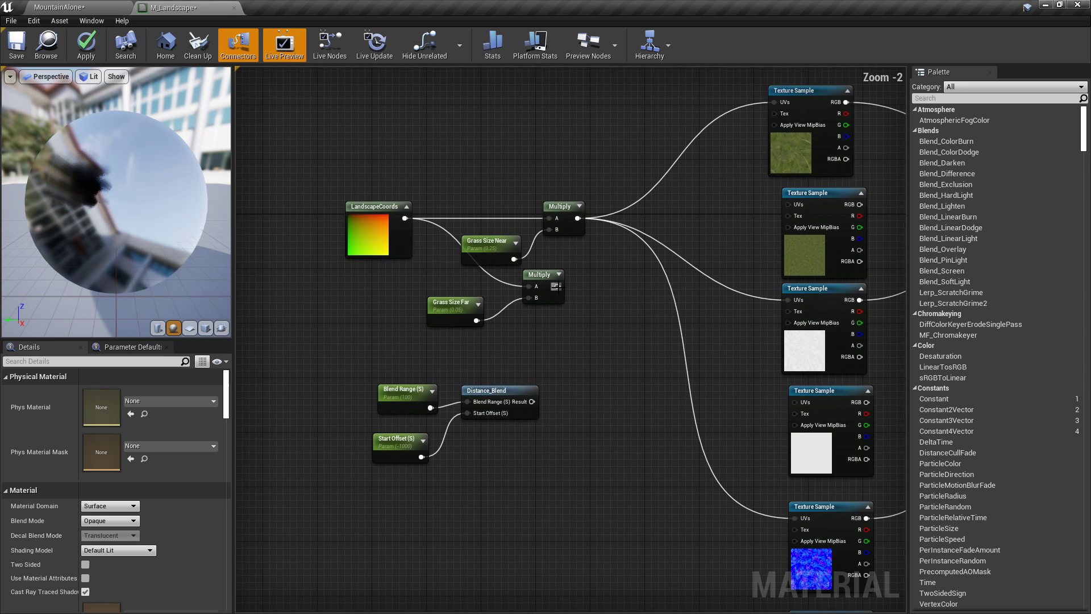
left_click_drag(558, 287, 671, 281)
left_click_drag(616, 313, 783, 205)
right_click_drag(777, 242, 591, 169)
left_click_drag(370, 214, 607, 330)
scroll(604, 328, "down", 2)
right_click_drag(603, 326, 587, 228)
left_click_drag(433, 154, 588, 380)
- Move Distance_Blend and its two parameters below the column of grass texture samples
right_click_drag(463, 266, 457, 312)
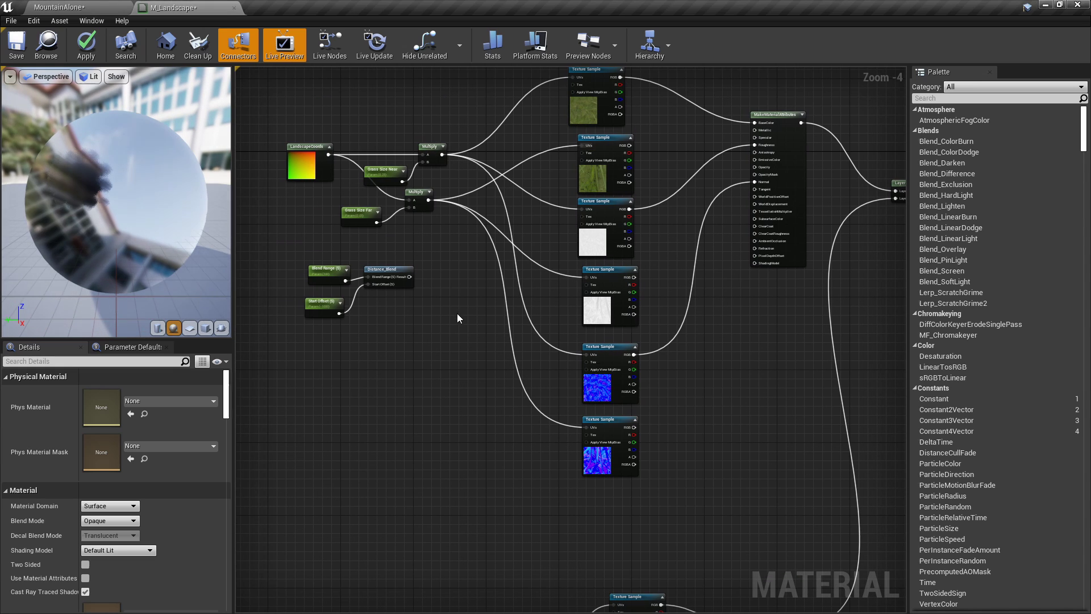
scroll(645, 178, "up", 1)
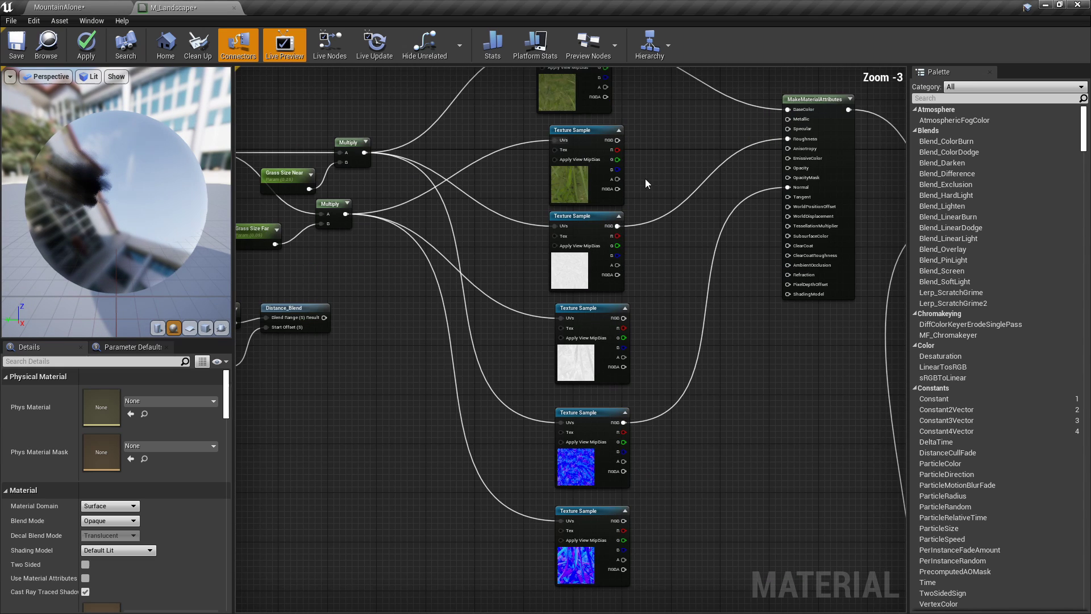
right_click_drag(646, 178, 728, 158)
left_click_drag(417, 200, 418, 200)
left_click_drag(511, 216, 729, 504)
scroll(690, 408, "down", 1)
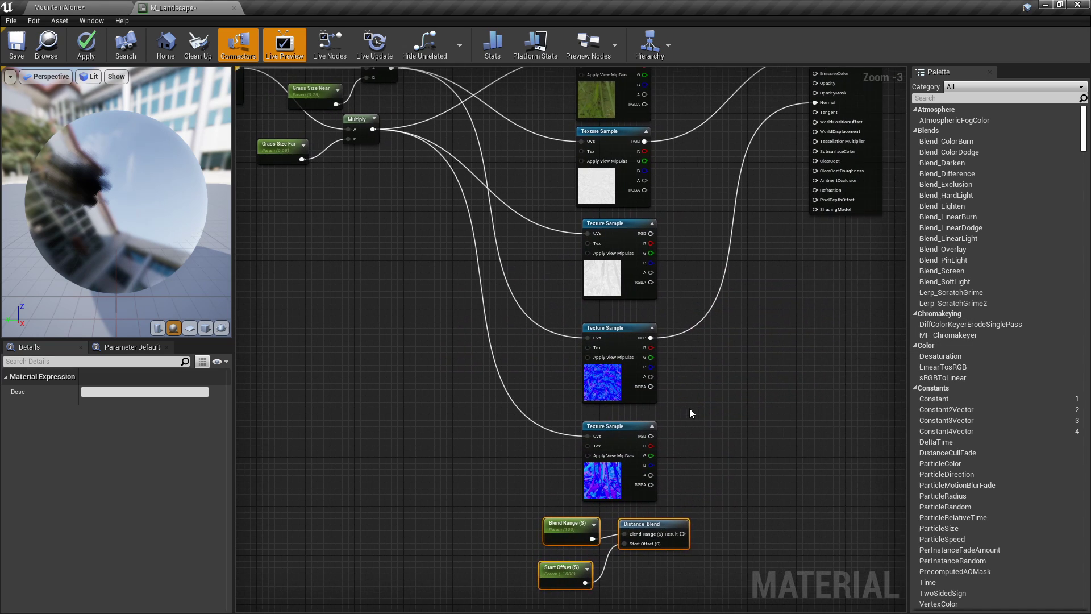
left_click(699, 421)
- Move the column of six grass texture samples left as a group to widen the space before MakeMaterialAttributes
left_click_drag(613, 209, 576, 128)
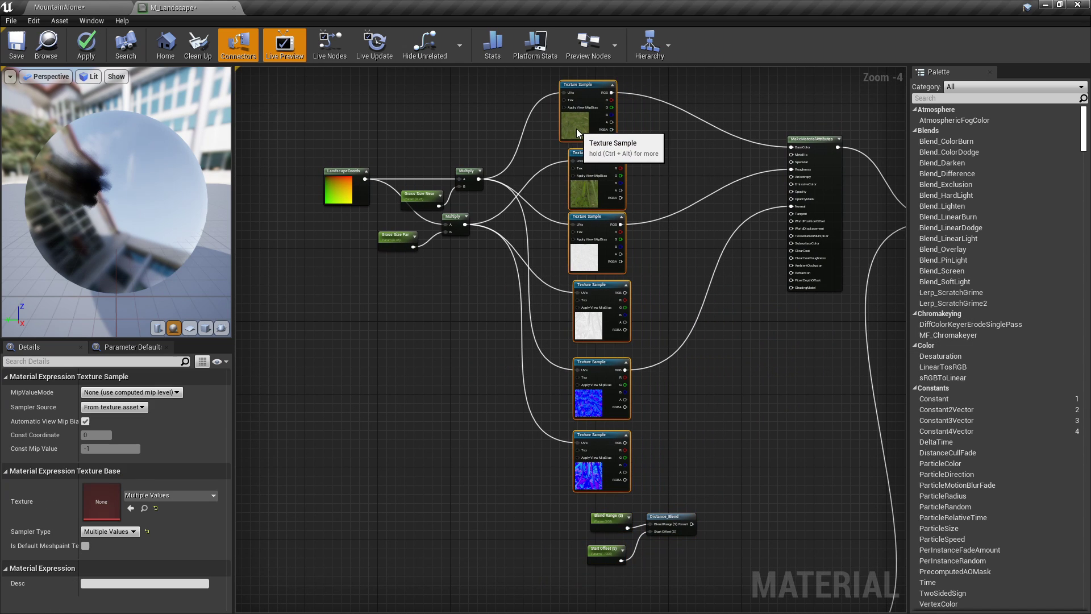
left_click(671, 159)
scroll(669, 158, "up", 2)
right_click_drag(670, 158, 752, 197)
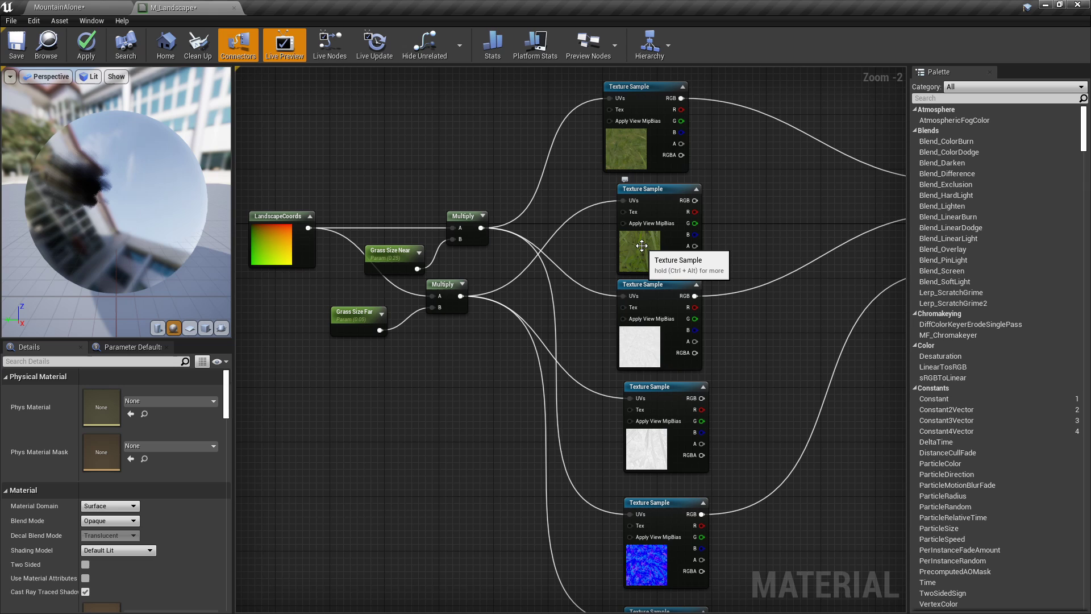
scroll(449, 300, "up", 1)
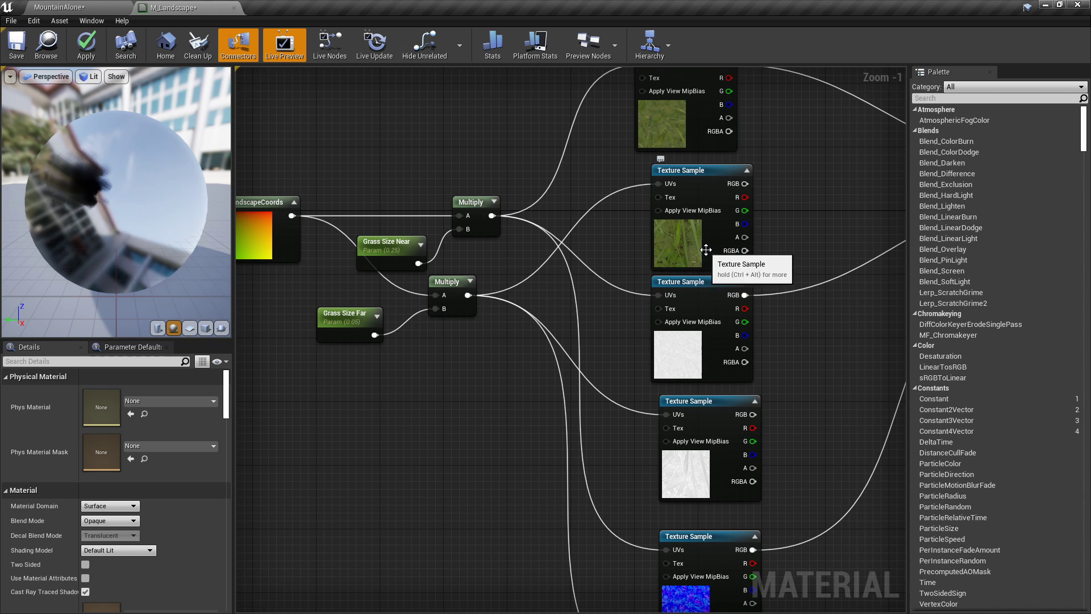
right_click_drag(691, 249, 689, 302)
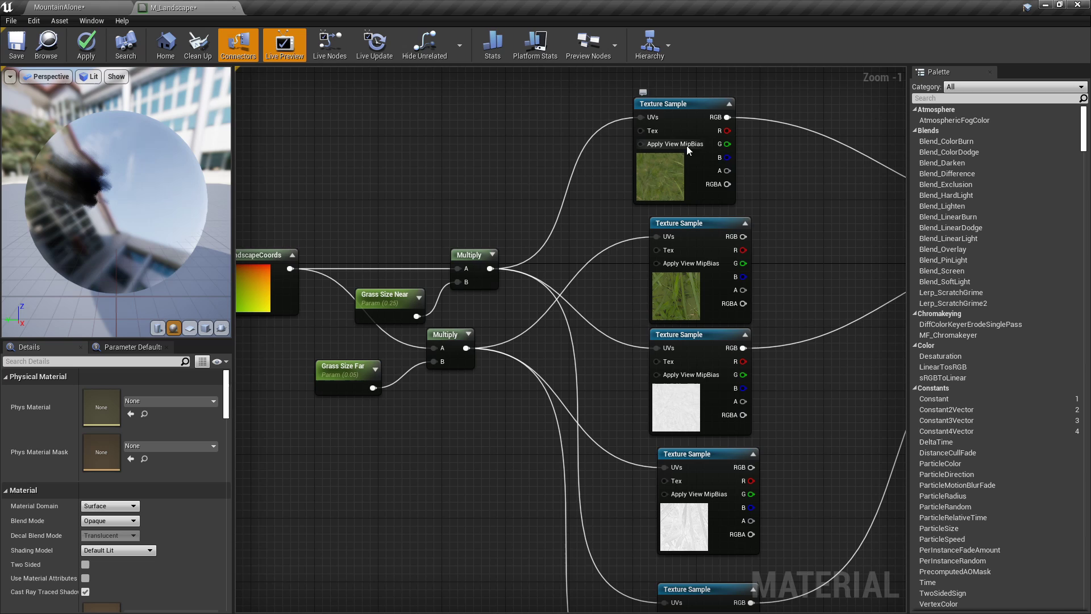
- Add three Lerp nodes between the grass texture samples and MakeMaterialAttributes, one beside each near/far texture pair
right_click_drag(686, 149, 490, 163)
key("l")
left_click(585, 140)
left_click(603, 338)
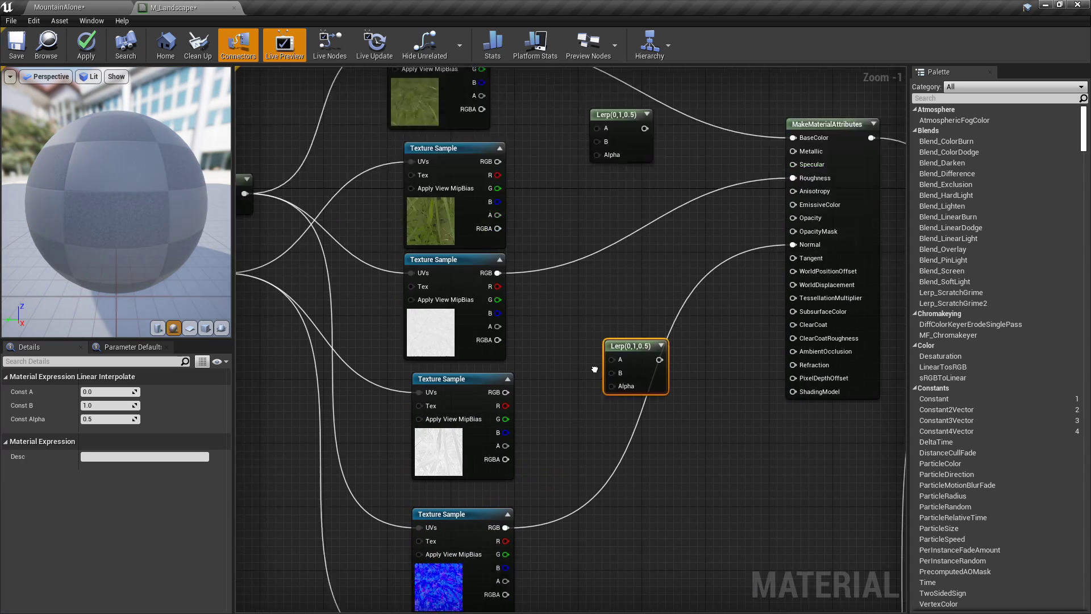
right_click_drag(597, 568, 584, 238)
left_click(585, 258)
- Connect the Distance_Blend Result output to the Alpha input of all three Lerp nodes
left_click_drag(608, 450, 596, 307)
scroll(601, 450, "down", 2)
right_click_drag(601, 450, 626, 595)
left_click_drag(627, 594, 624, 226)
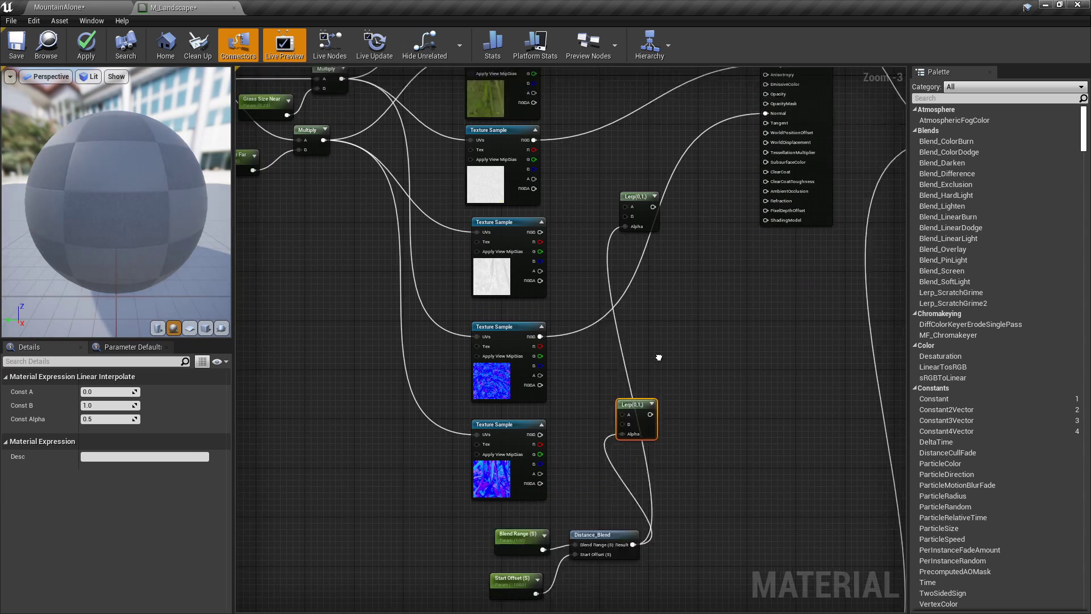
left_click_drag(629, 544, 631, 302)
- Connect each near grass texture's RGB to input A and its far copy's RGB to input B of the adjacent Lerp
scroll(600, 257, "up", 3)
left_click_drag(490, 197, 508, 333)
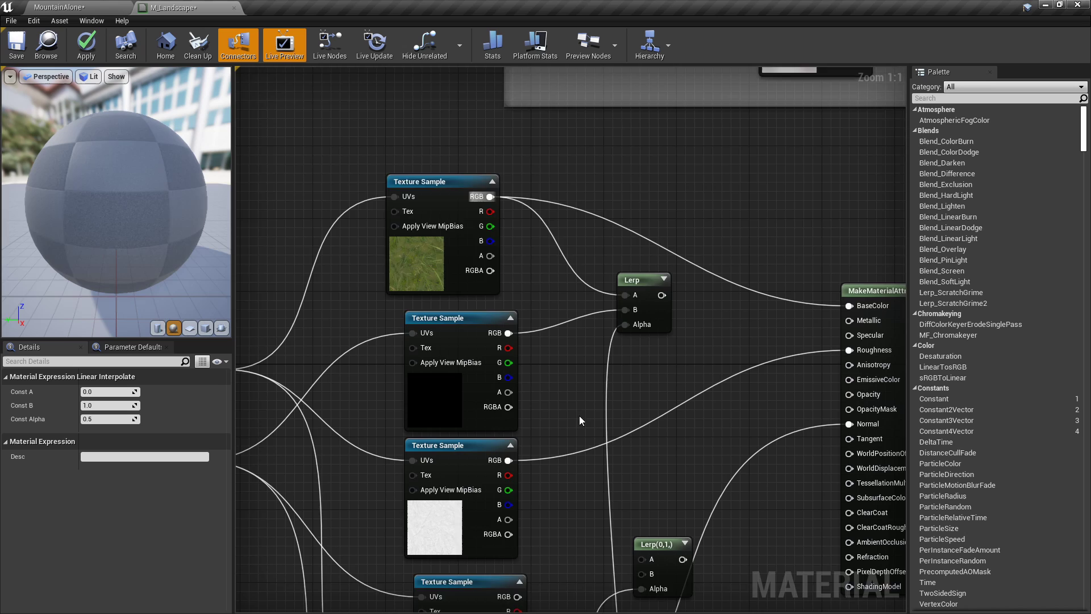
right_click_drag(578, 417, 569, 163)
left_click_drag(632, 304, 501, 207)
left_click_drag(508, 343, 642, 320)
right_click_drag(619, 409, 623, 195)
left_click_drag(515, 428, 631, 414)
left_click_drag(632, 399, 515, 284)
- Connect the three Lerp outputs to BaseColor, Roughness and Normal of the grass MakeMaterialAttributes, shifting the normal-map Lerp to the right
scroll(651, 228, "down", 3)
right_click_drag(656, 215, 549, 389)
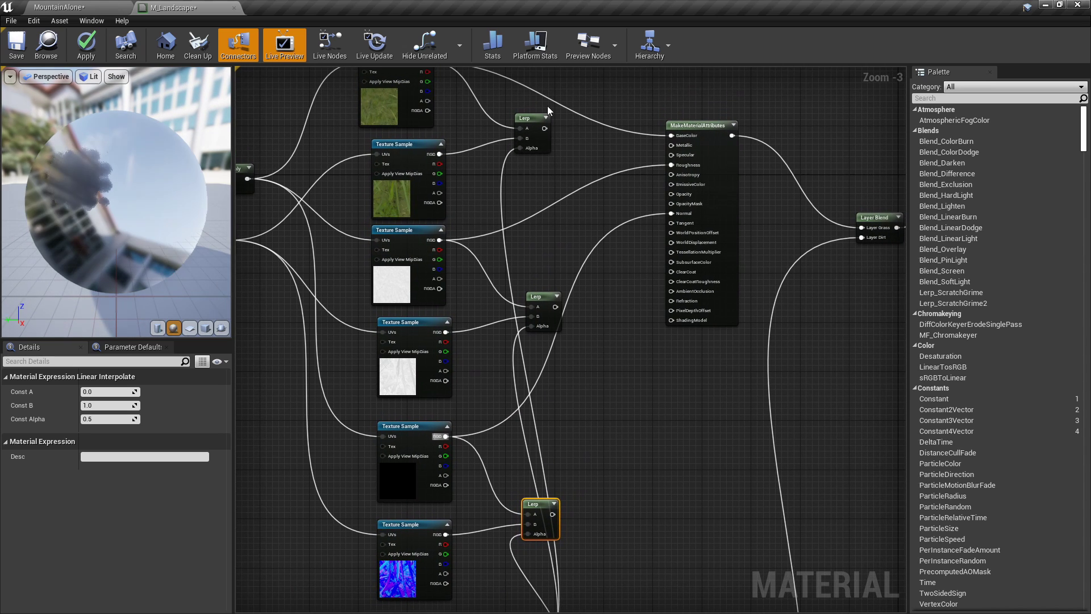
scroll(566, 135, "up", 1)
right_click_drag(567, 137, 507, 164)
left_click_drag(482, 155, 493, 352)
right_click_drag(493, 353, 518, 359)
left_click_drag(518, 356, 603, 431)
left_click_drag(607, 426, 657, 295)
right_click_drag(647, 323, 691, 159)
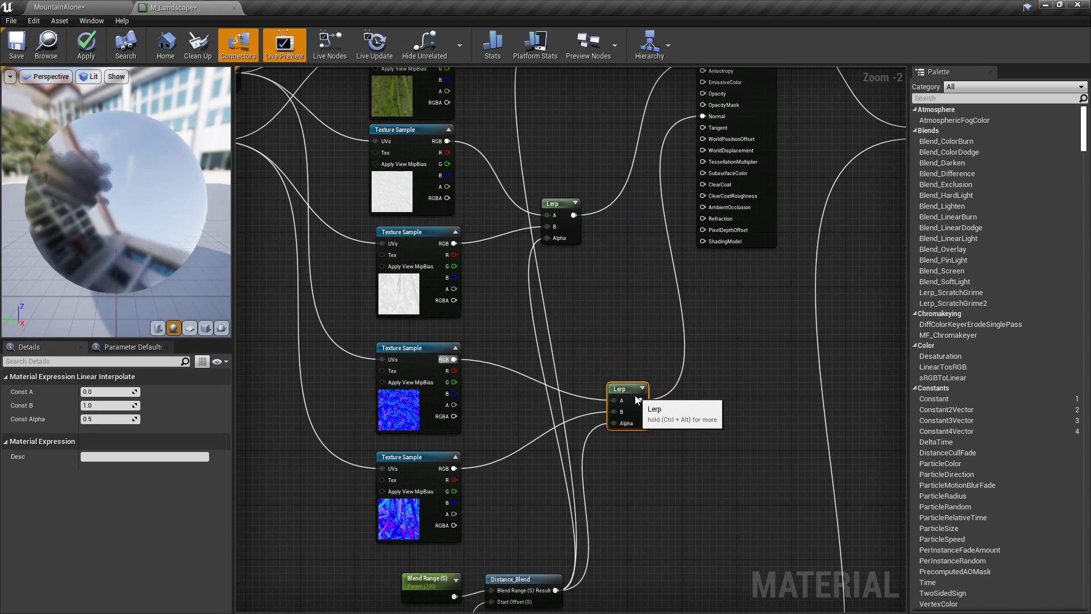
scroll(642, 369, "down", 3)
- Apply the material and examine the grass texture up close and from a distance in the MountainAlone level
left_click(91, 57)
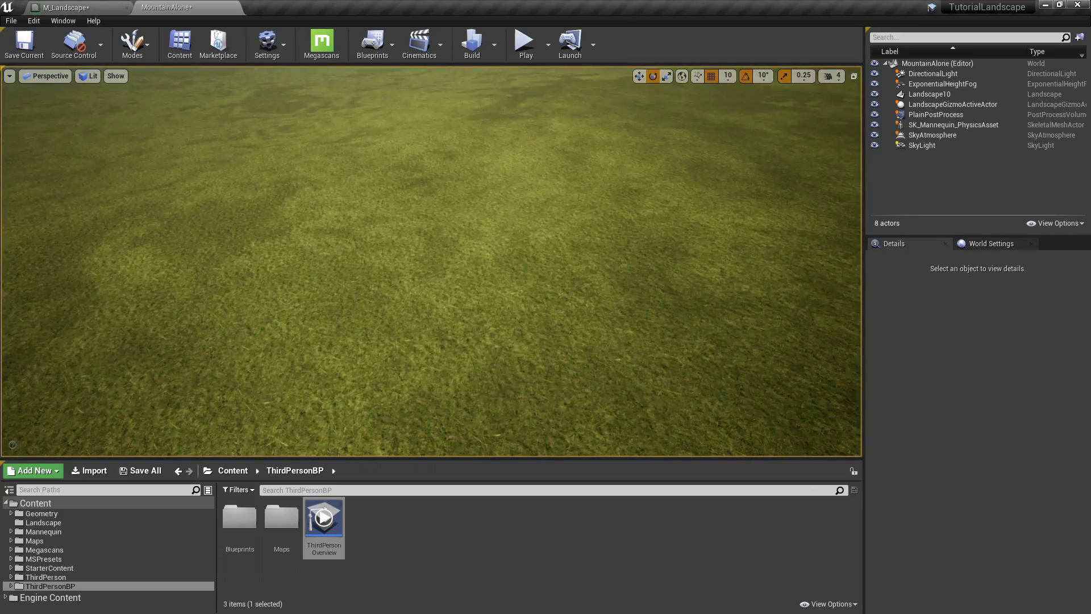
key("w")
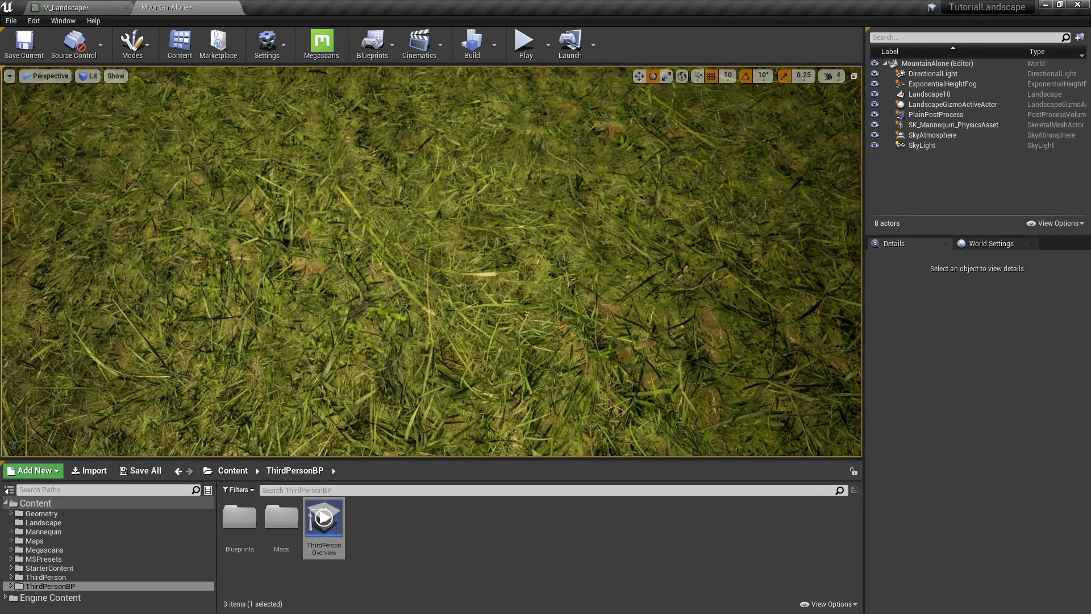
key("s")
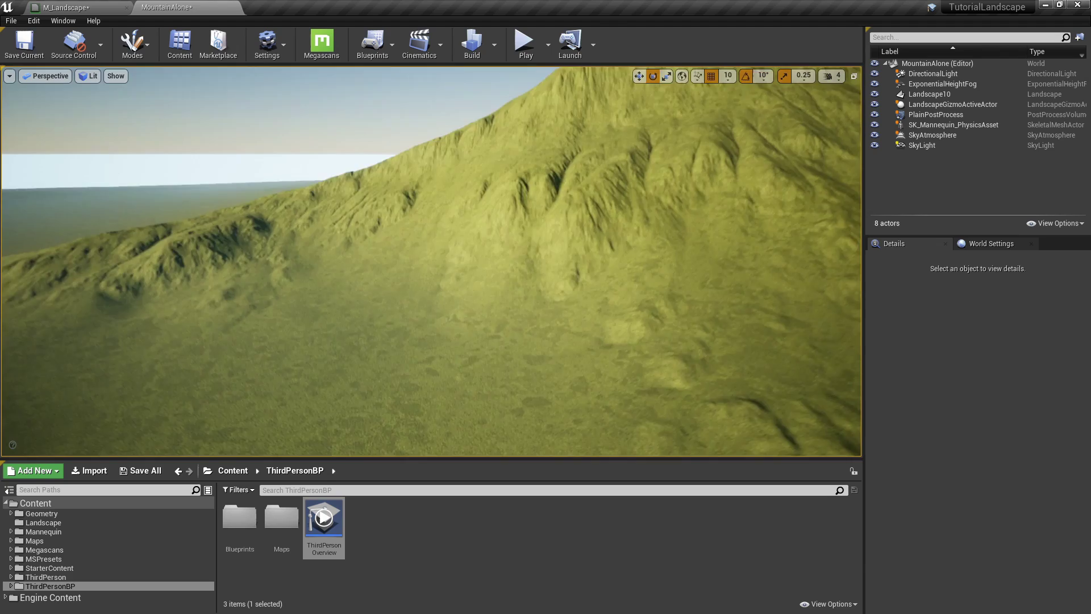
key("q")
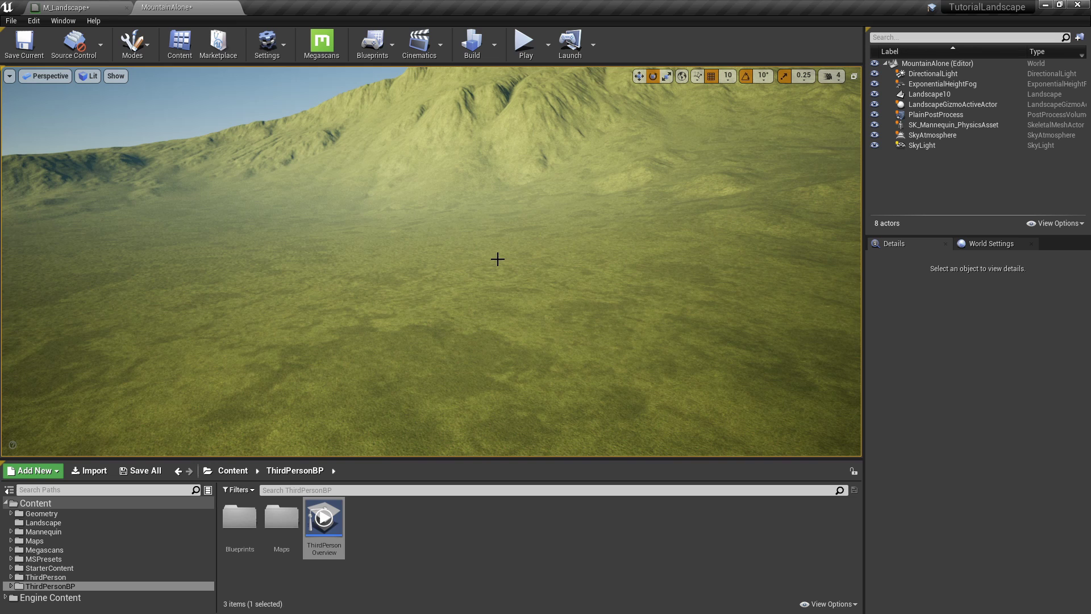
- Open the landscape's material instance, override Grass Size Far with 0.0001, and view the effect on the distant terrain
left_click(446, 245)
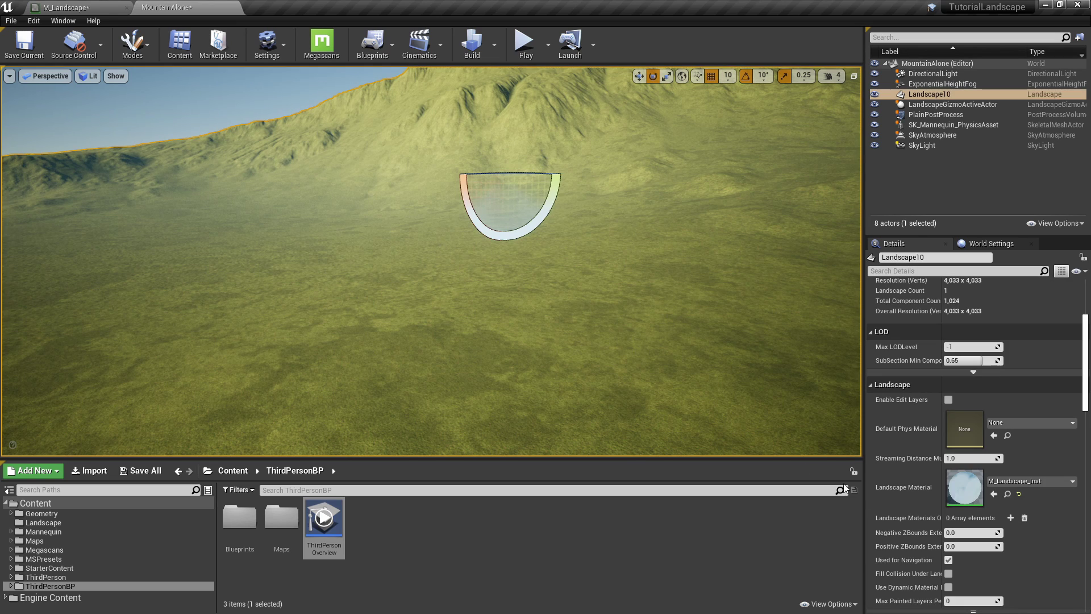
double_click(965, 487)
left_click_drag(294, 152, 169, 136)
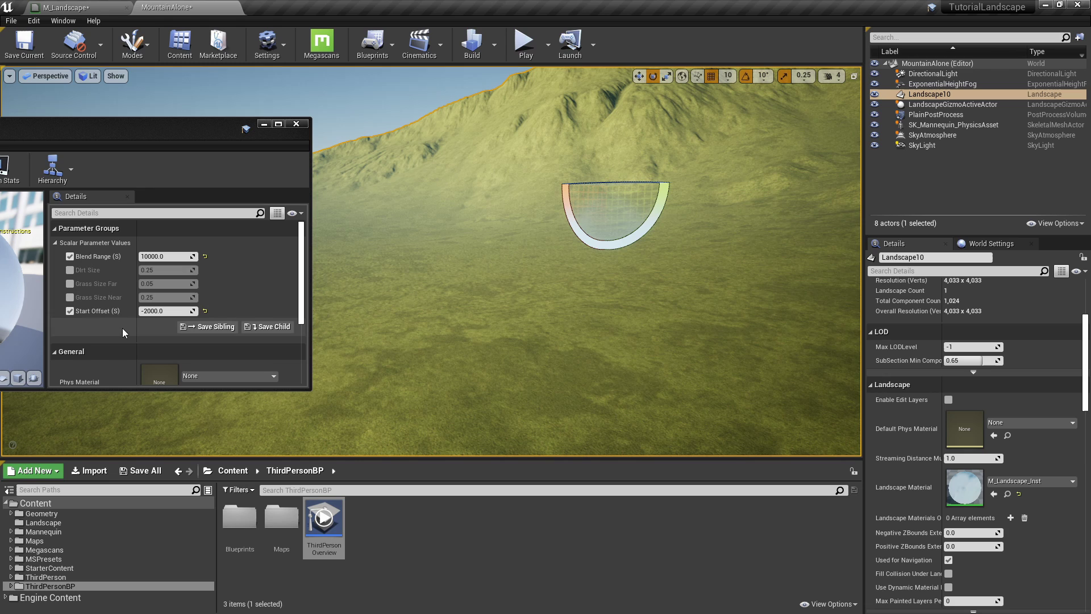
left_click(70, 285)
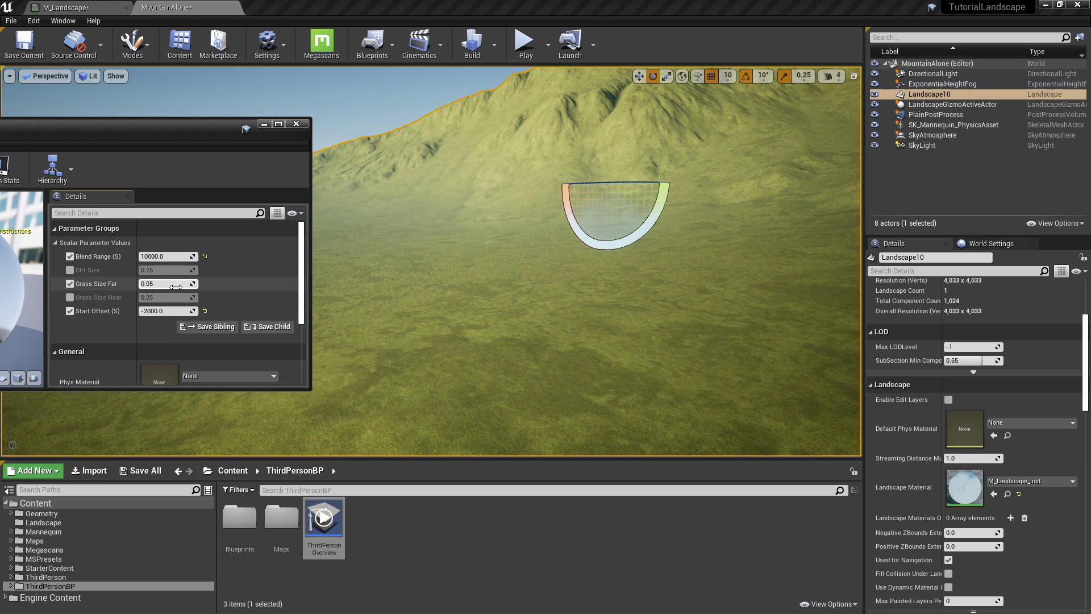
type("0.0001")
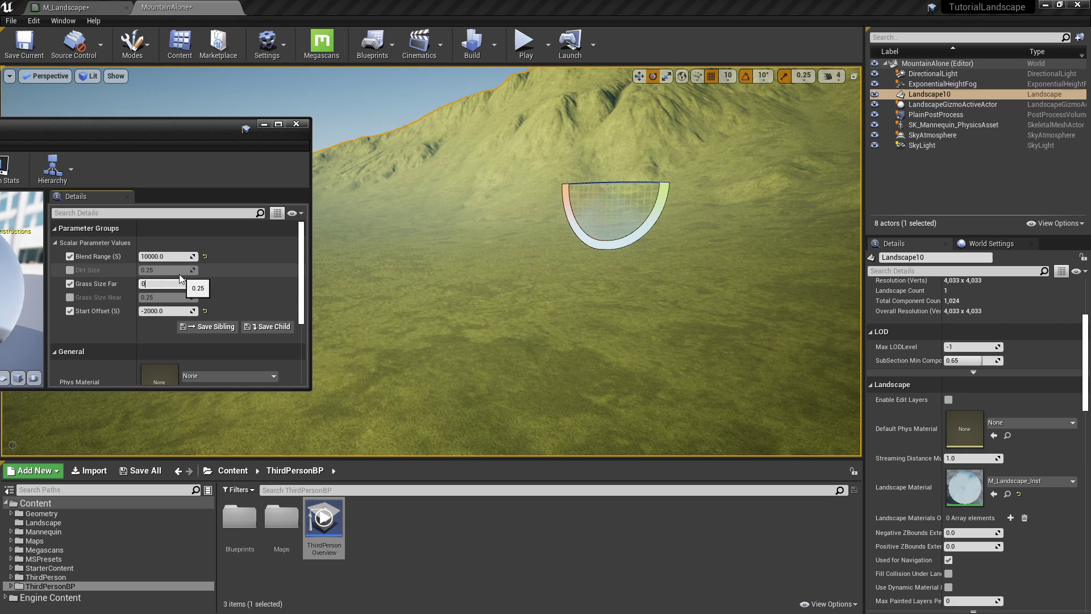
key("Return")
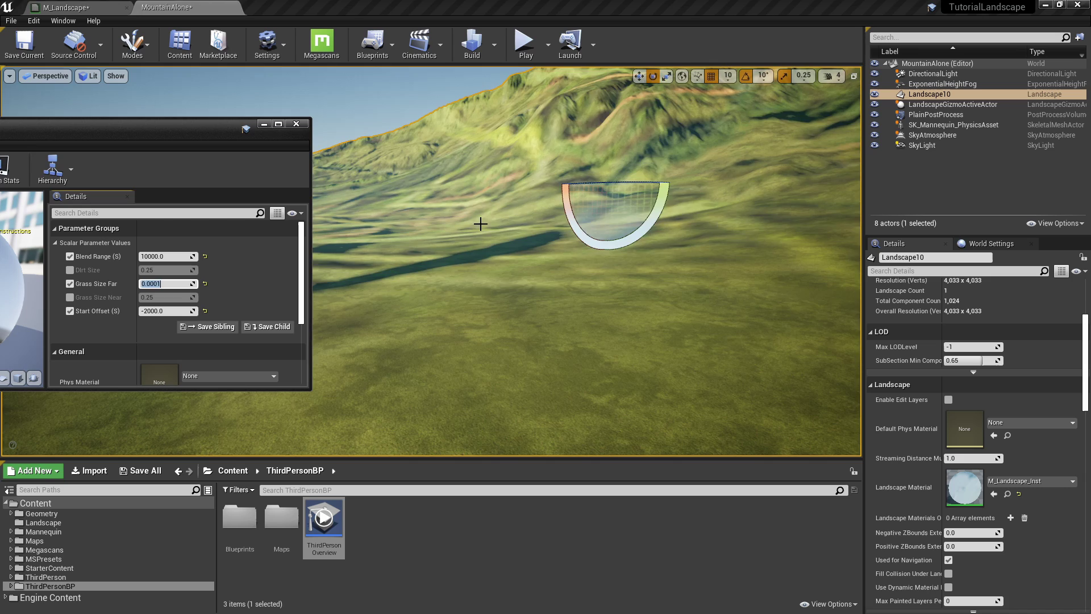
key("w")
right_click_drag(479, 222, 540, 216)
right_click_drag(495, 250, 566, 216)
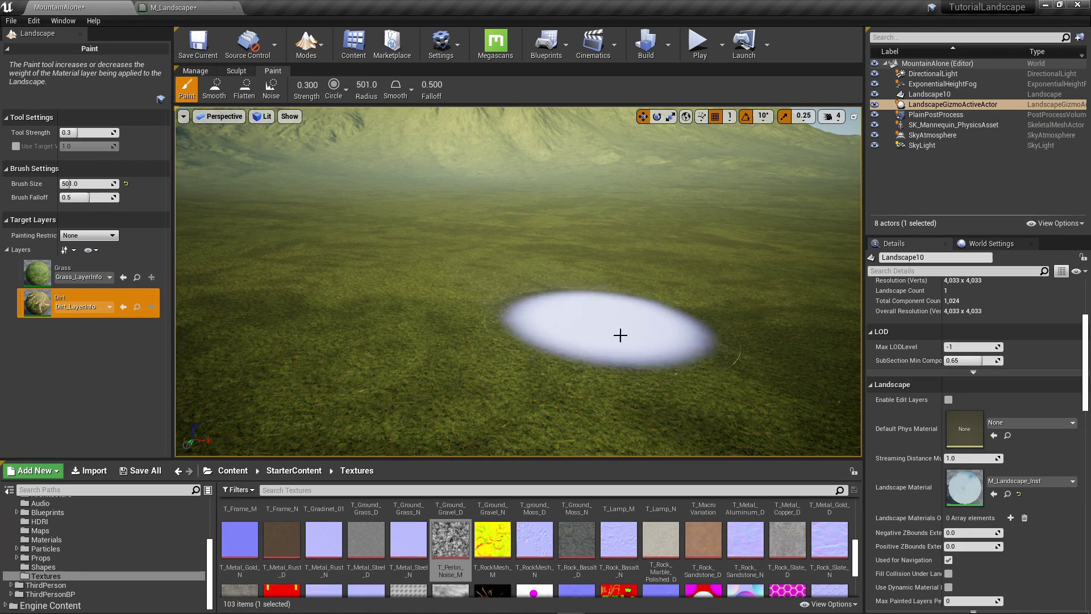
right_click_drag(626, 319, 643, 282)
right_click_drag(511, 361, 398, 358)
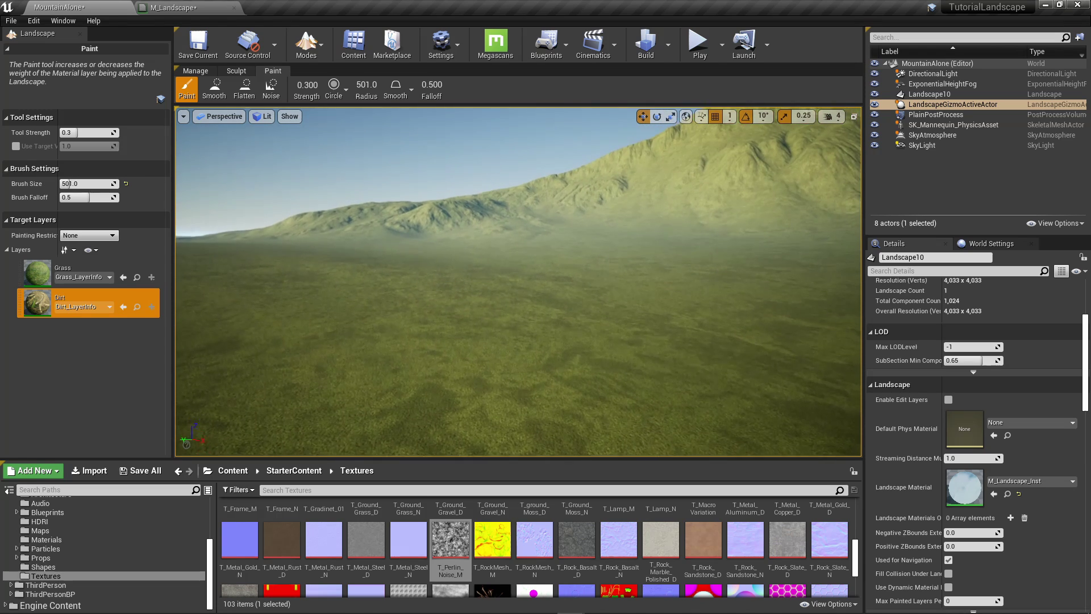
right_click_drag(500, 295, 501, 341)
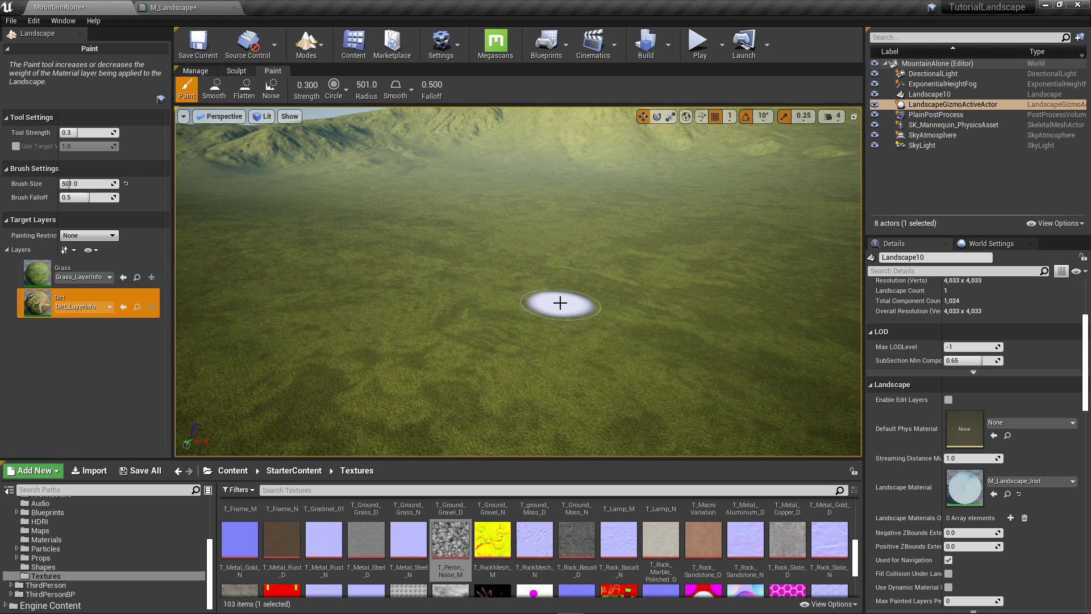
mouse_move(560, 303)
right_mouse_down()
mouse_move(595, 292)
mouse_move(591, 335)
right_mouse_up()
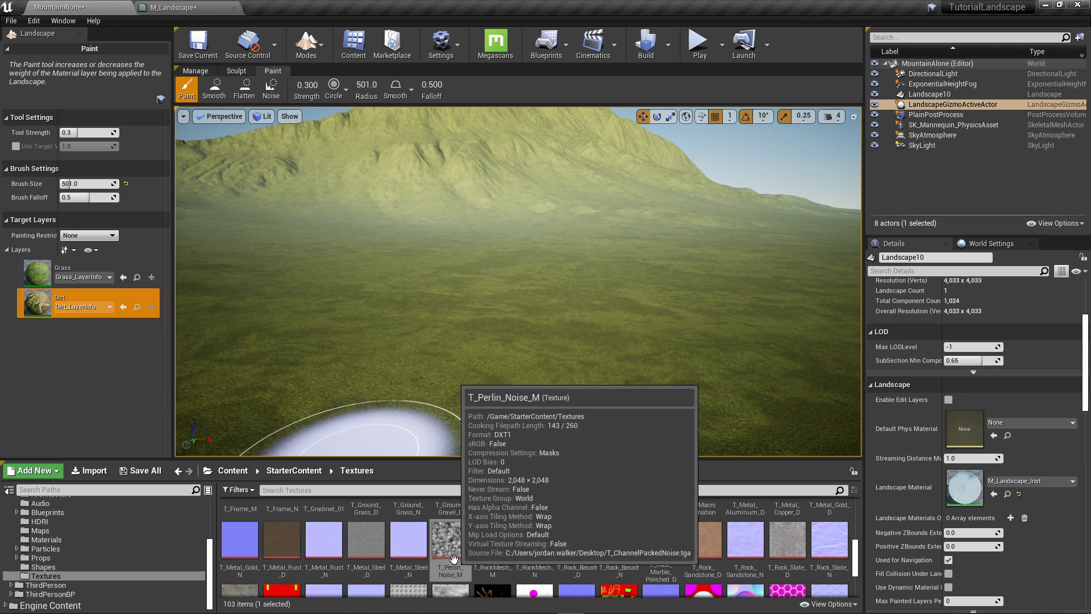
- Add the T_Perlin_Noise_M texture from the StarterContent Textures folder to the M_Landscape graph as a texture sample
left_click_drag(459, 554, 463, 283)
right_click_drag(406, 309, 616, 311)
right_click(453, 285)
scroll(424, 294, "down", 2)
- Duplicate the LandscapeCoords, Grass Size Near and Multiply nodes beside the noise texture sample and connect the copied Multiply to its UVs
left_click(411, 288)
right_click_drag(411, 293, 597, 365)
left_click_drag(585, 220, 590, 217)
key("ctrl+c")
right_click_drag(676, 342, 213, 125)
left_click(550, 361)
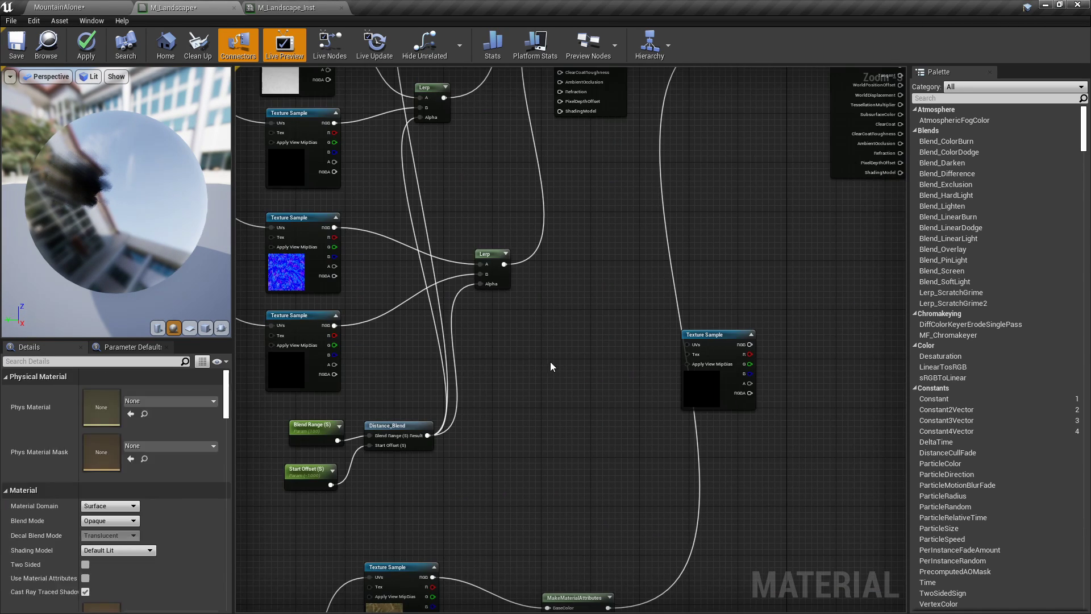
key("ctrl+v")
scroll(664, 369, "up", 2)
left_click_drag(667, 368, 698, 334)
- Rename the copied Grass Size Near parameter to Dirt Blend Size and set its default value to 0.01
left_click(562, 398)
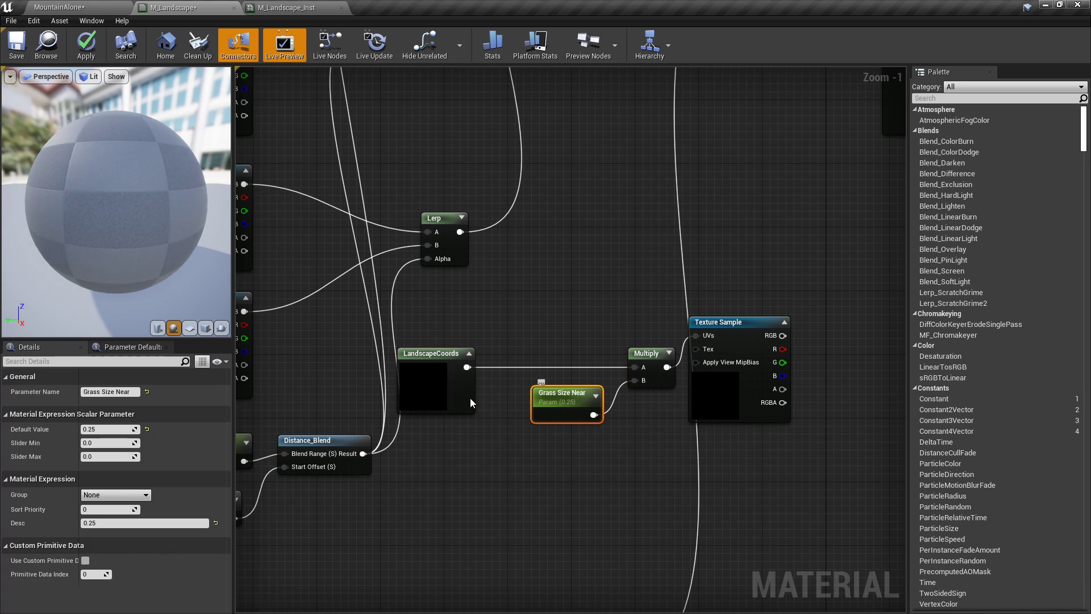
double_click(91, 392)
type("Dir")
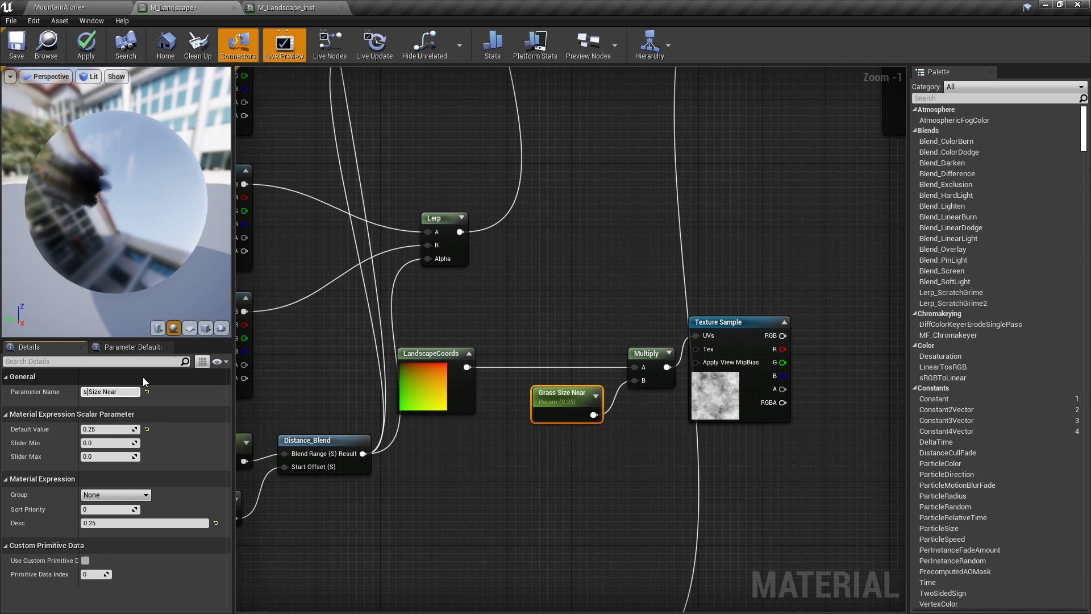
type("t Blend")
key("BackSpace")
key("Return")
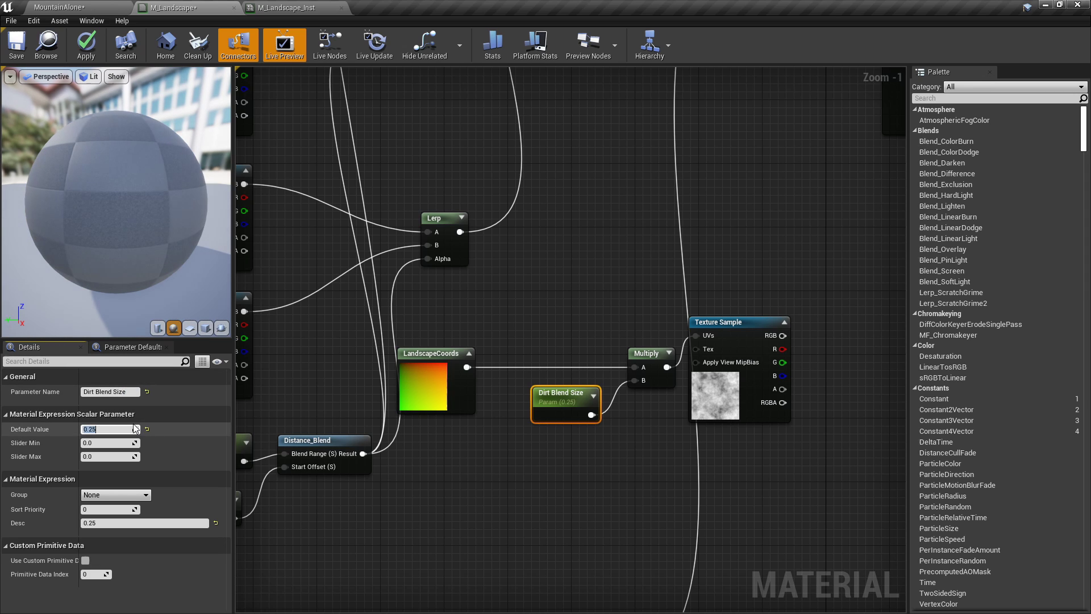
type("0.01")
key("Return")
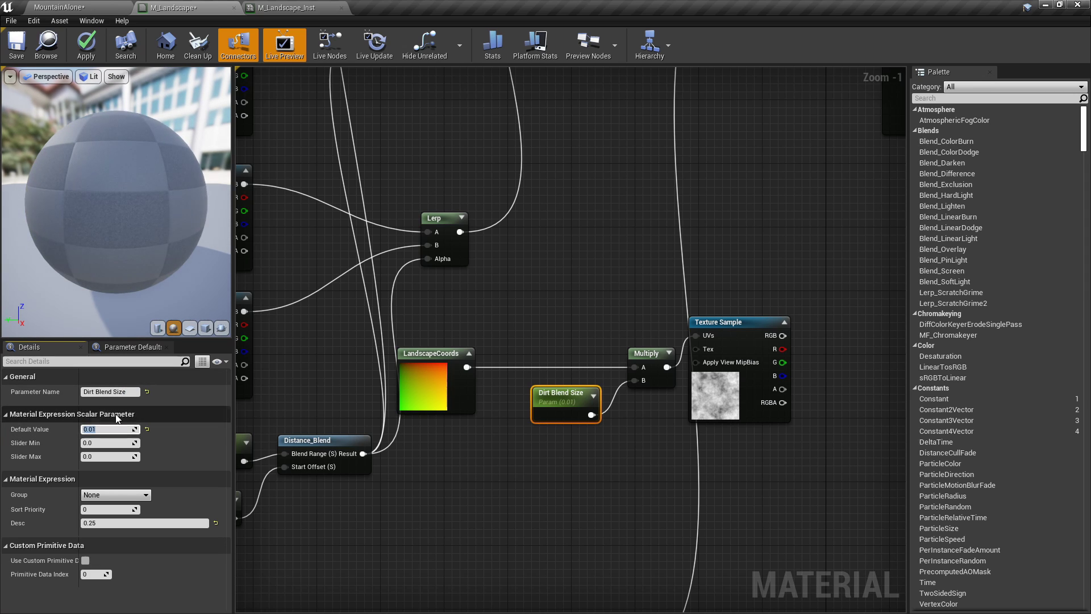
- Create a BlendMaterialAttributes node with the noise texture's RGB output connected to its Alpha
scroll(664, 270, "down", 1)
right_click_drag(686, 227, 558, 391)
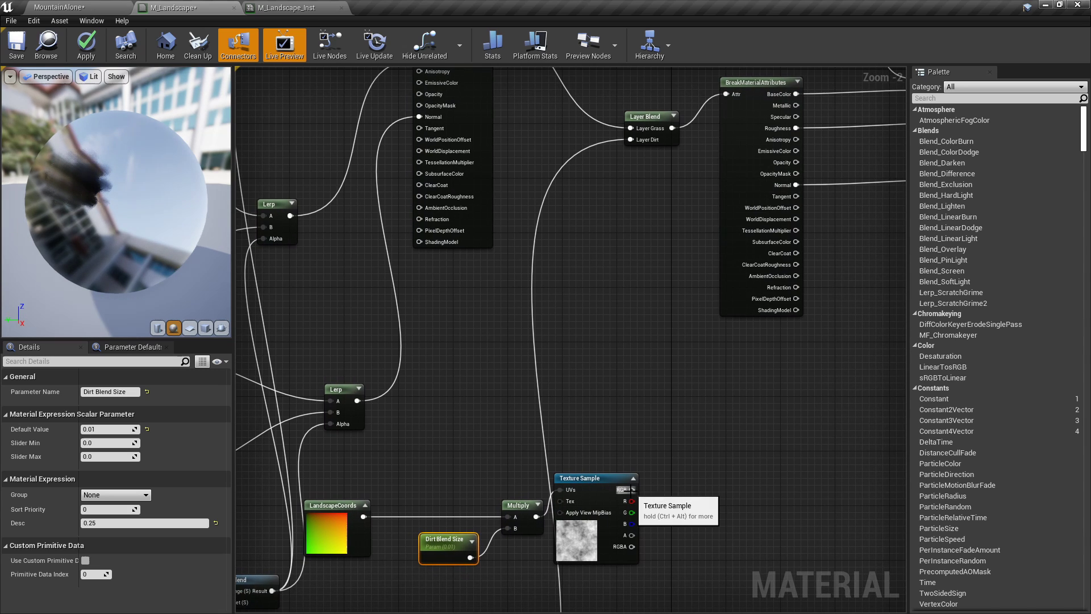
left_click_drag(631, 490, 685, 454)
type("blend materi")
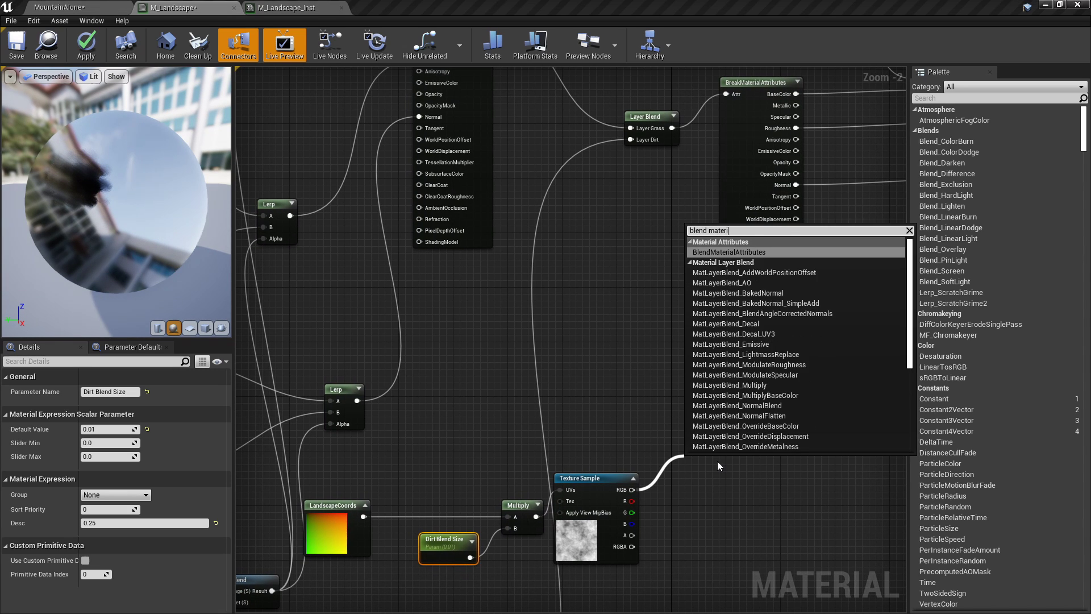
key("Return")
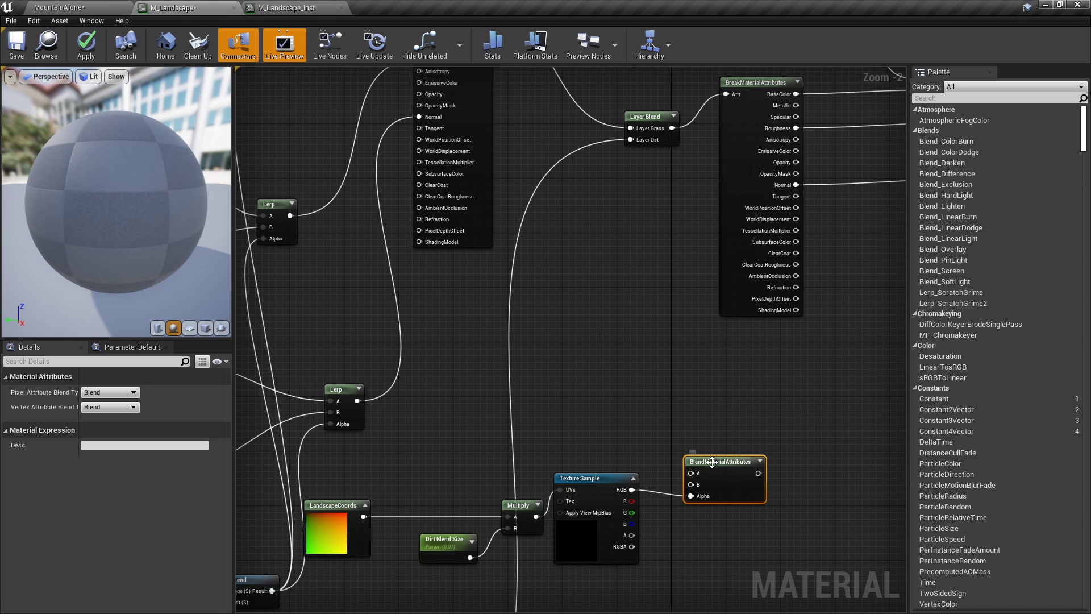
- Connect the grass MakeMaterialAttributes to input A and the dirt MakeMaterialAttributes to input B of BlendMaterialAttributes
right_click_drag(661, 291, 595, 142)
left_click_drag(549, 118, 754, 565)
right_click_drag(780, 579, 768, 226)
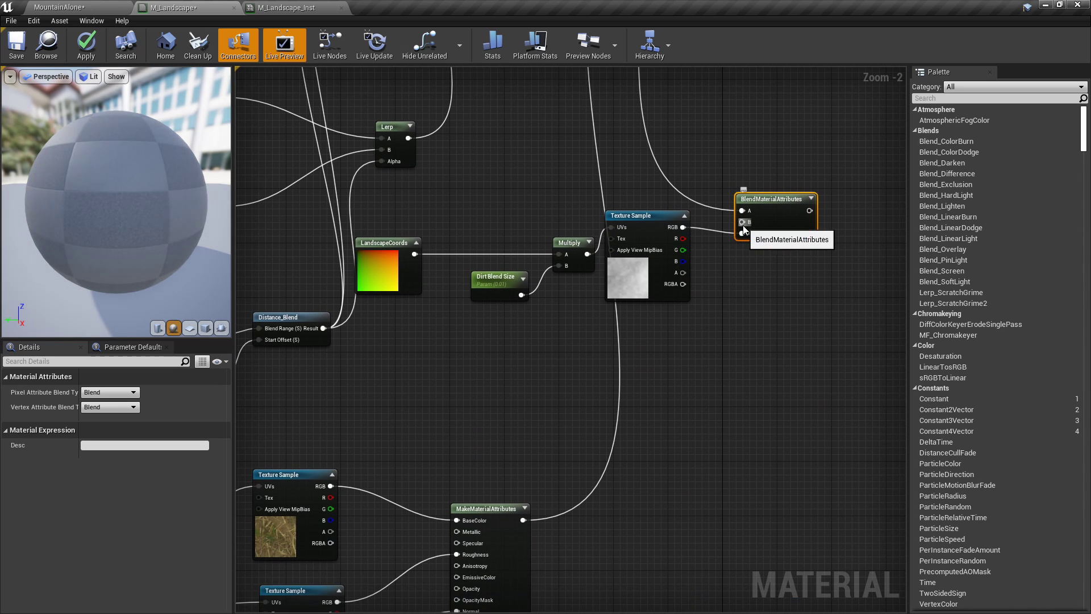
left_click_drag(742, 223, 524, 521)
- Connect the BlendMaterialAttributes output to the Layer Grass input of Layer Blend and apply the material
right_click_drag(763, 293, 636, 504)
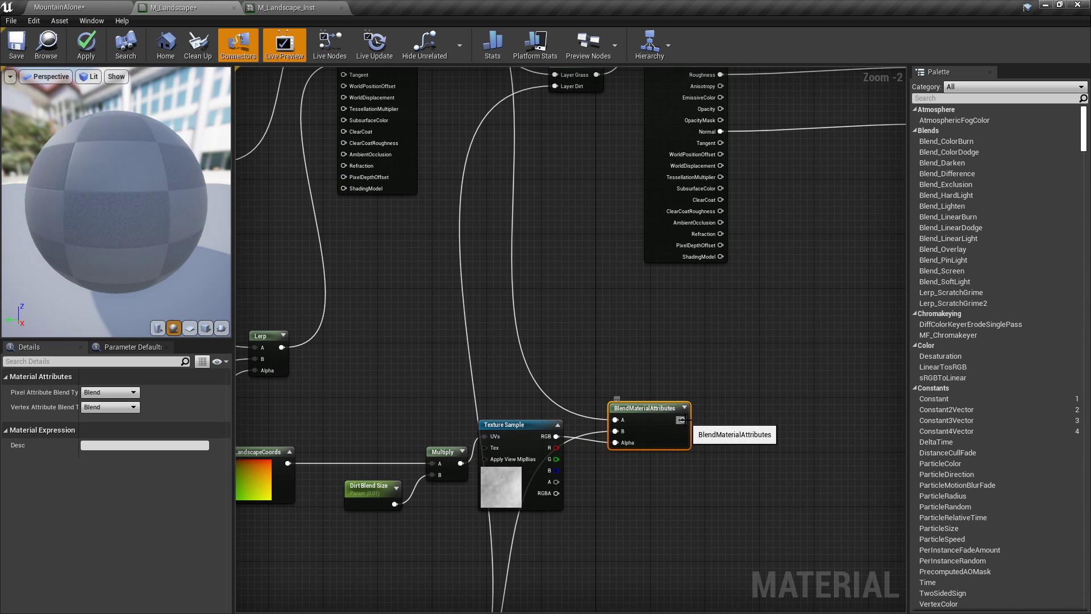
right_click_drag(682, 420, 693, 496)
left_click_drag(694, 496, 575, 148)
right_click_drag(590, 251, 658, 393)
left_click(86, 46)
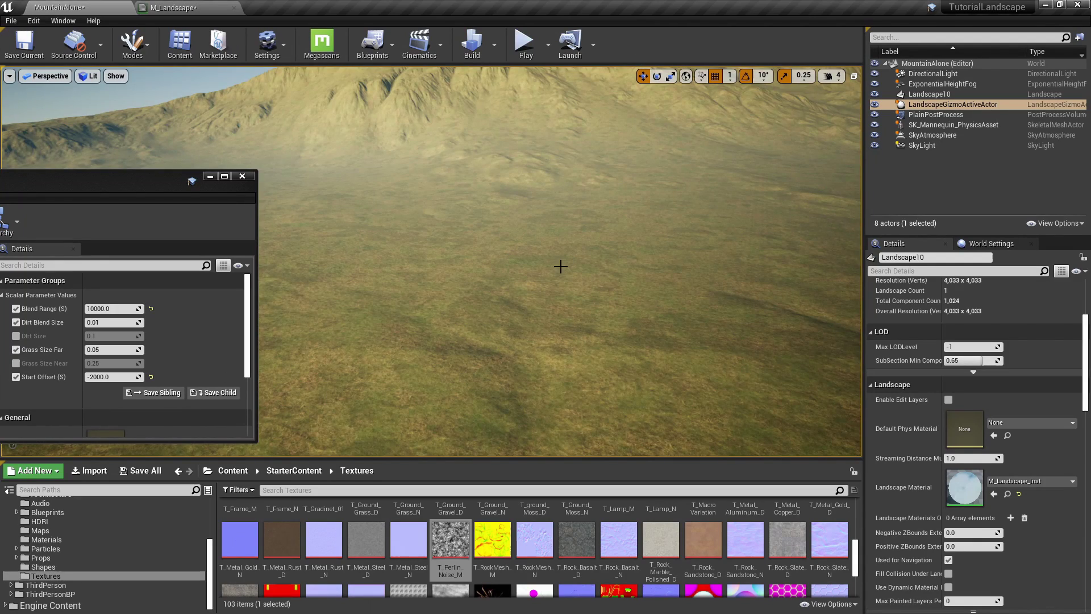
- Inspect the grass and dirt mix on the mountain and set Dirt Blend Size to 0.001 in the material instance
key("w")
right_click_drag(561, 266, 587, 284)
key("w")
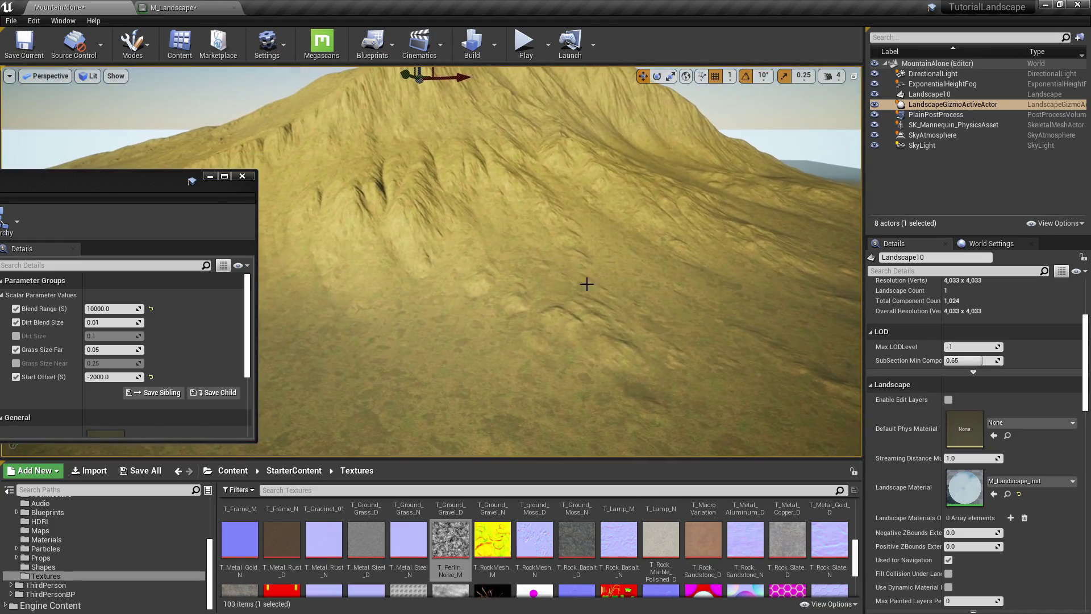
left_click(104, 323)
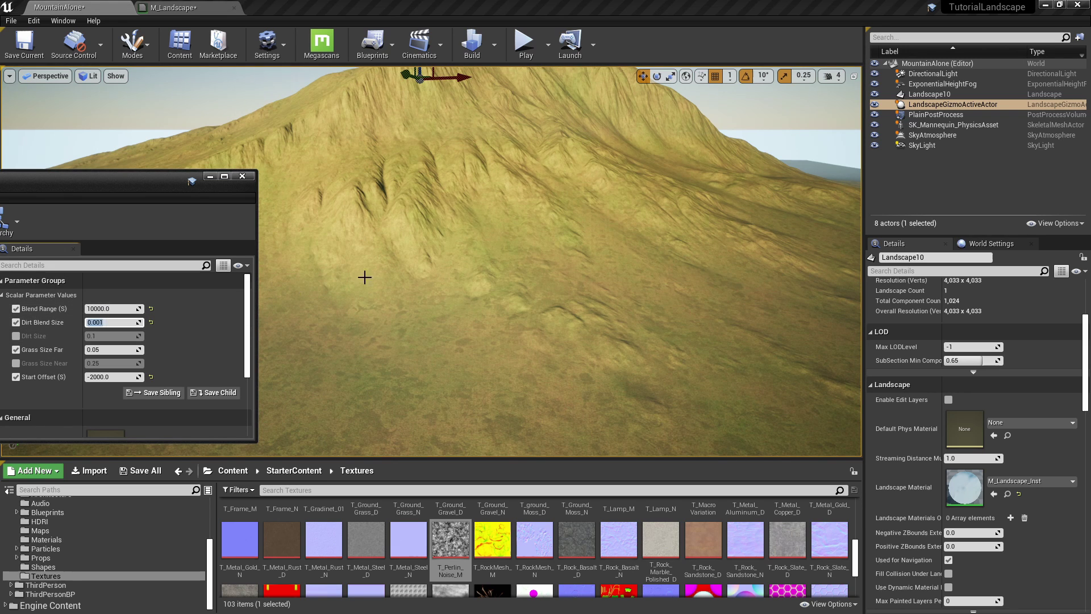
- Examine the grass and dirt mix across the mountain slope, then close the material instance window
right_click_drag(364, 277, 531, 231)
left_click(529, 230)
left_click_drag(100, 186, 138, 122)
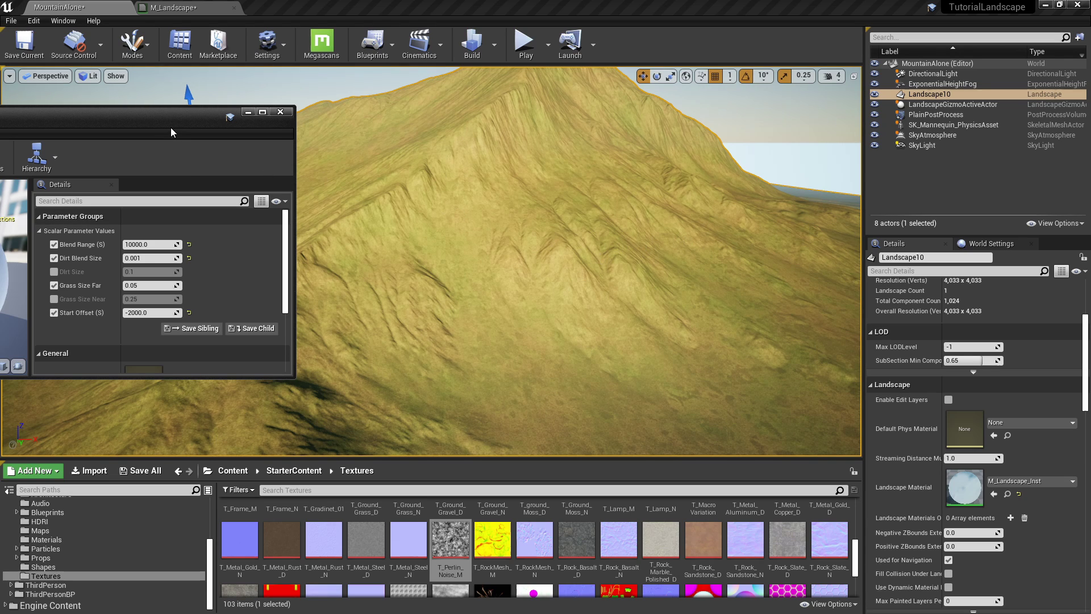
mouse_move(171, 129)
left_mouse_down()
mouse_move(401, 139)
mouse_move(238, 164)
mouse_move(158, 138)
left_mouse_up()
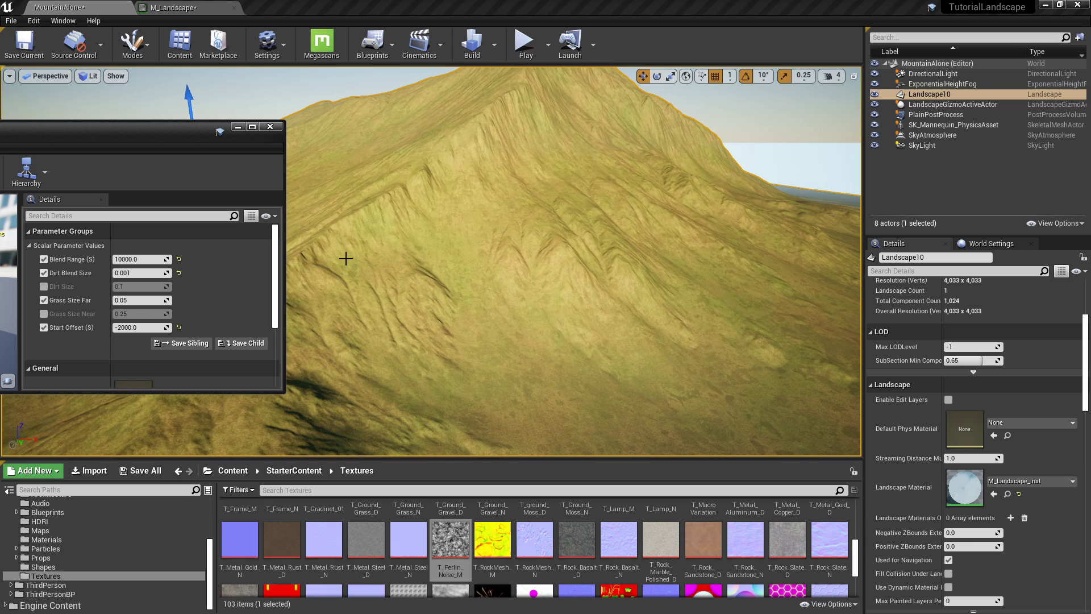
left_click(271, 126)
- Add a Multiply node and a Power node to the M_Landscape graph between the noise Texture Sample and BlendMaterialAttributes
left_click(187, 7)
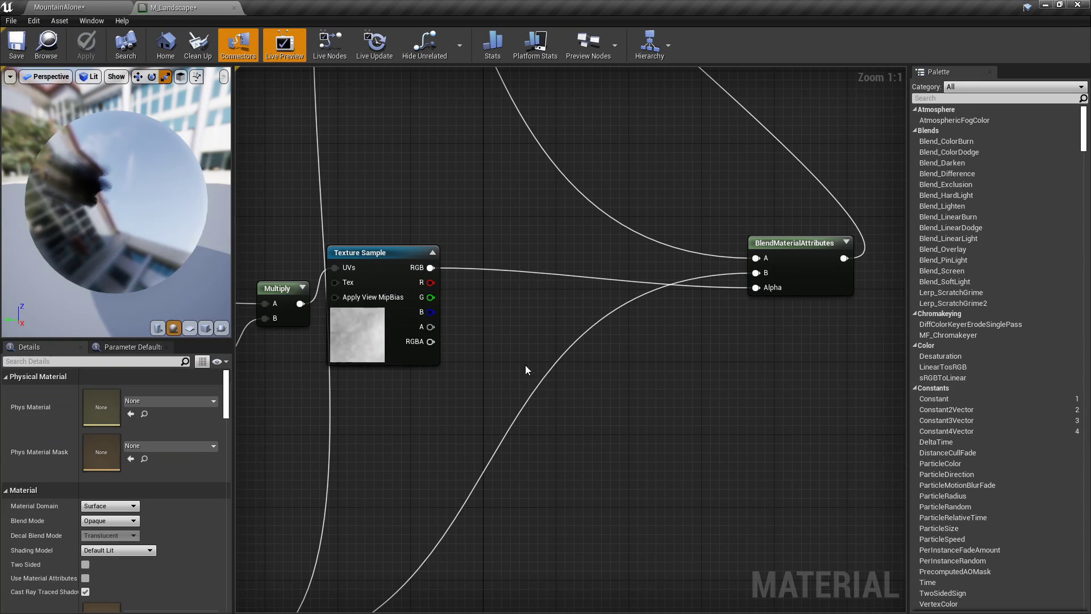
left_click(515, 291)
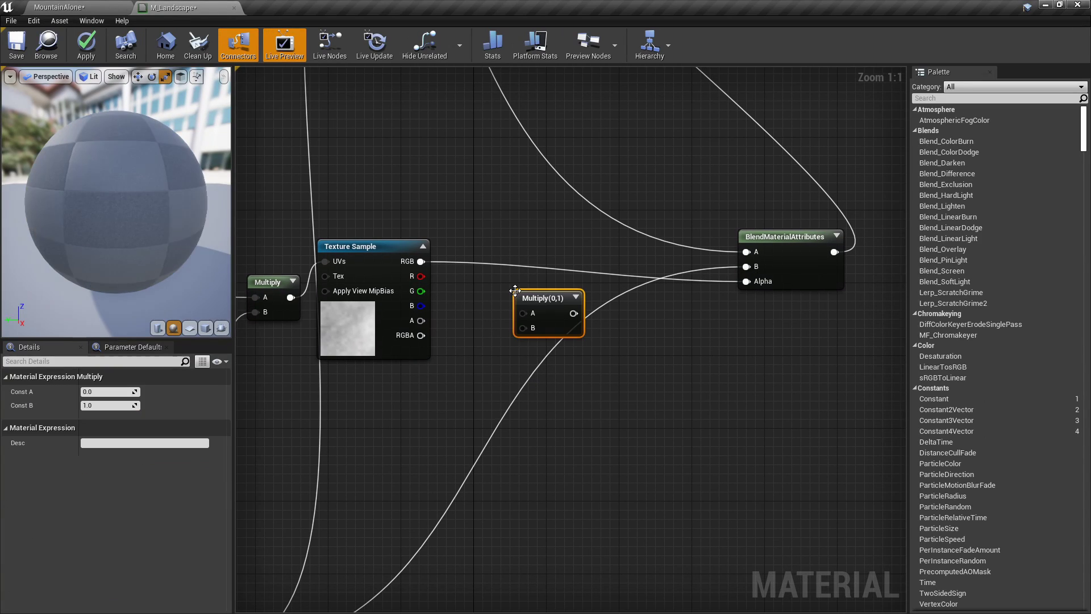
left_click(344, 347)
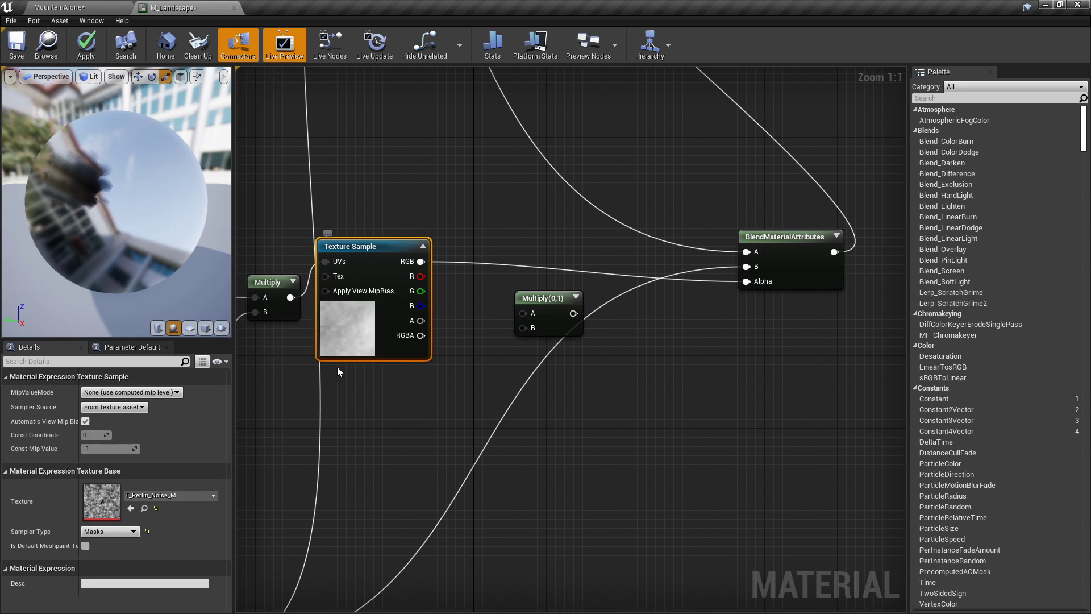
right_click_drag(433, 343, 320, 338)
left_click(502, 342)
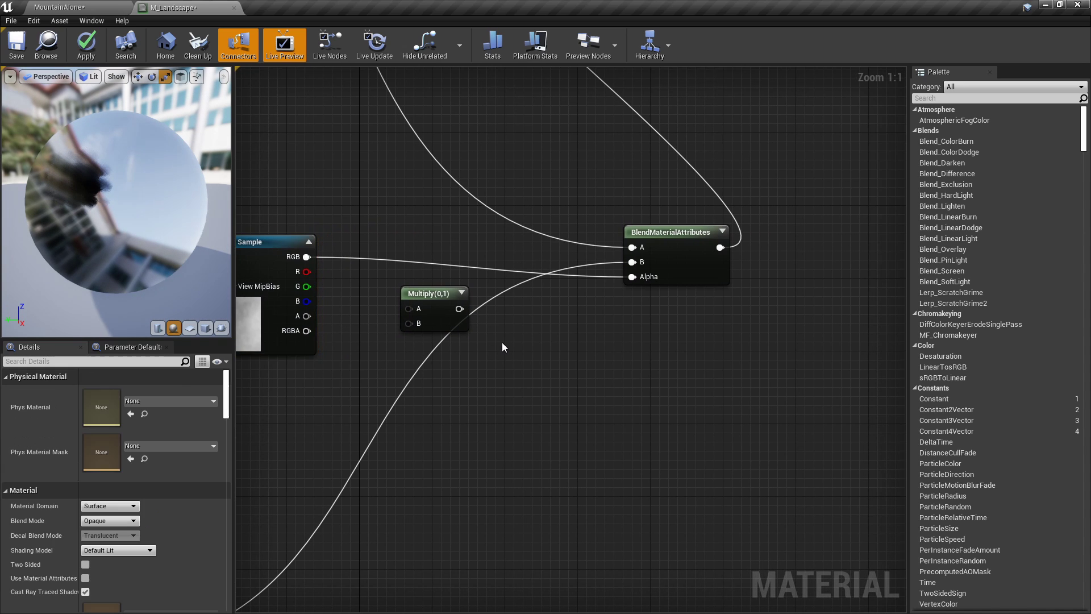
right_click_drag(517, 322, 519, 320)
right_click(519, 319)
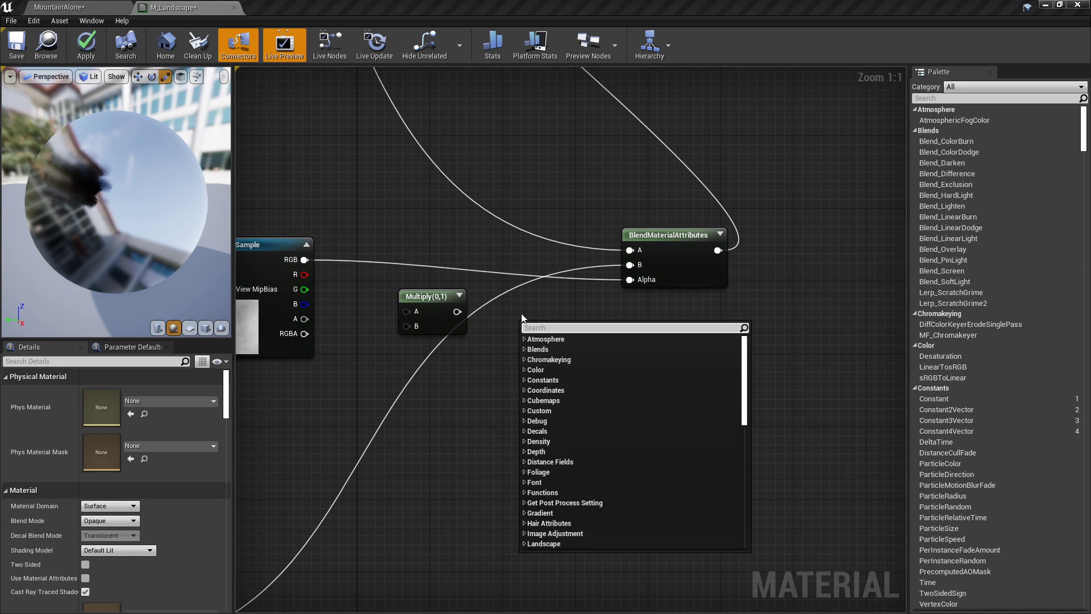
type("power")
key("Return")
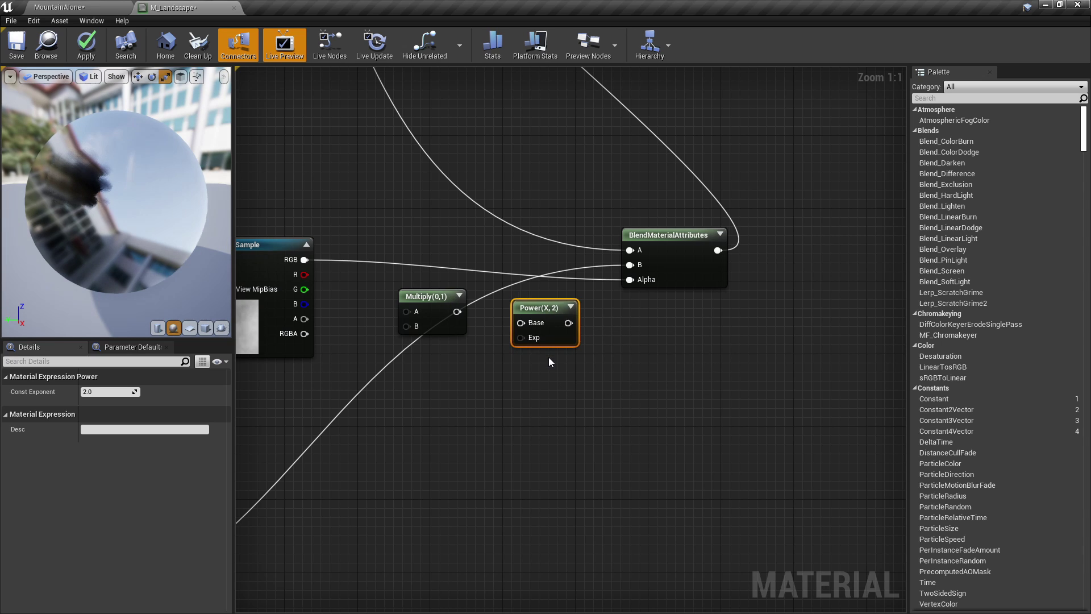
- Create two constants below the Multiply and Power nodes and convert the first into a parameter named Mat Blend Amount
right_click_drag(489, 366, 579, 366)
key("1")
left_click(575, 377)
left_click(447, 366)
right_click(447, 367)
left_click(478, 385)
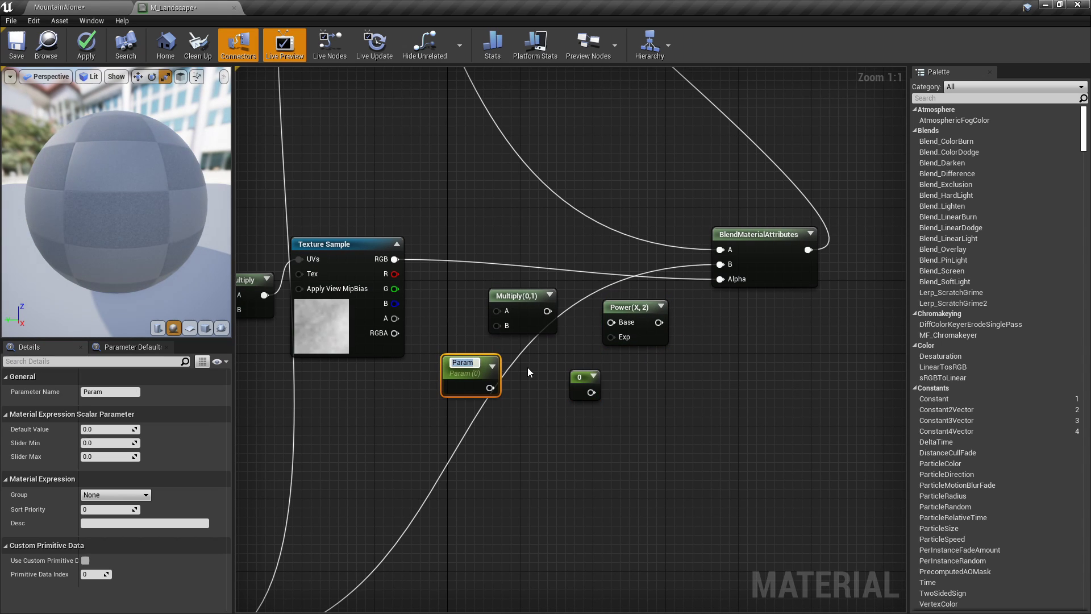
type("Mat Blend Amount")
key("Return")
- Convert the constant below the Power node into a parameter named Mat Blend Power
left_click(579, 372)
right_click(580, 372)
left_click(609, 391)
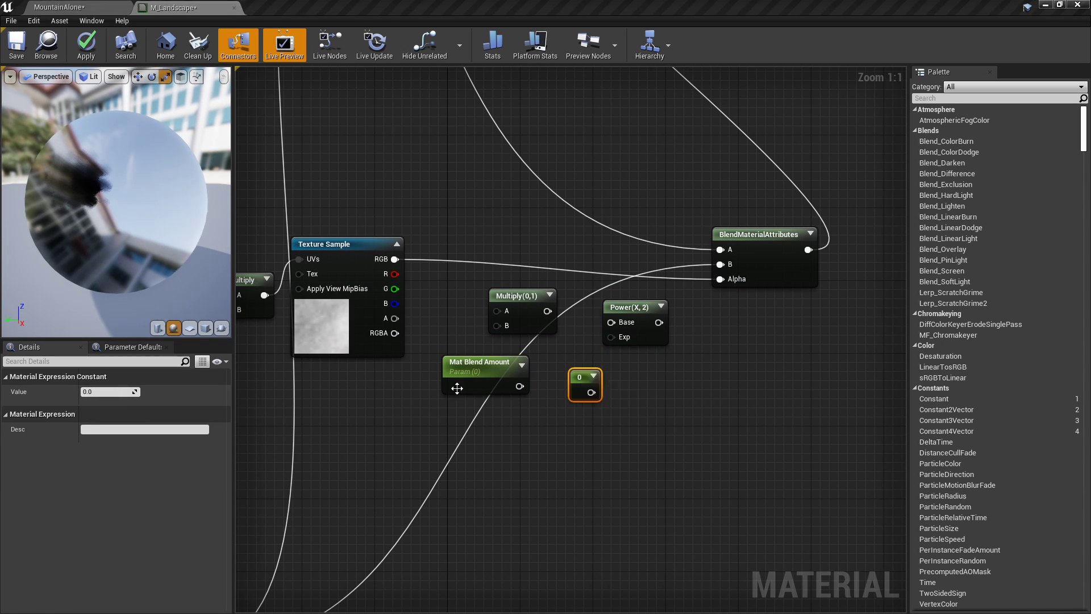
left_click(99, 390)
type("Mat Blend Power")
key("Return")
left_click(485, 461)
- Route the noise RGB through Multiply (B: Mat Blend Amount) and Power (Exp: Mat Blend Power) into Alpha, with both parameters defaulting to 1
left_click_drag(519, 386, 497, 326)
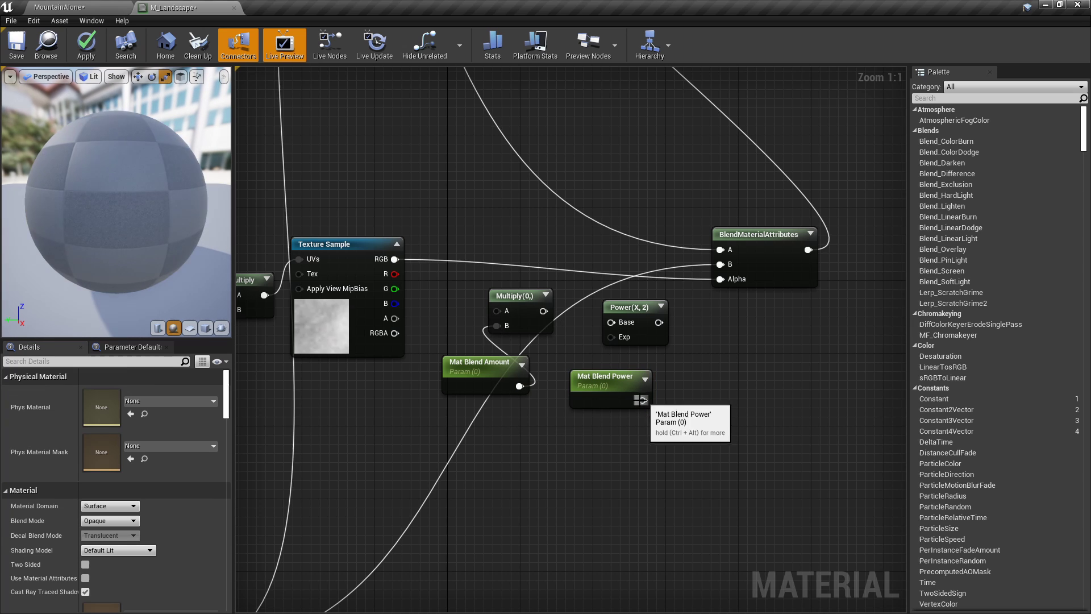
left_click_drag(643, 400, 611, 337)
left_click_drag(394, 260, 498, 311)
left_click_drag(532, 310, 611, 322)
left_click(480, 364)
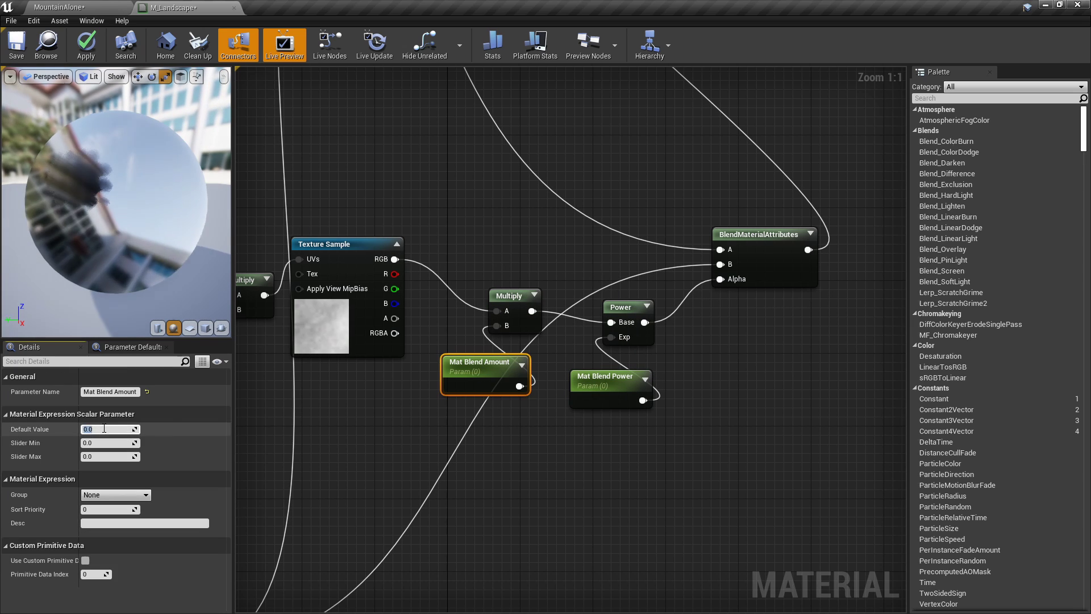
left_click(606, 378)
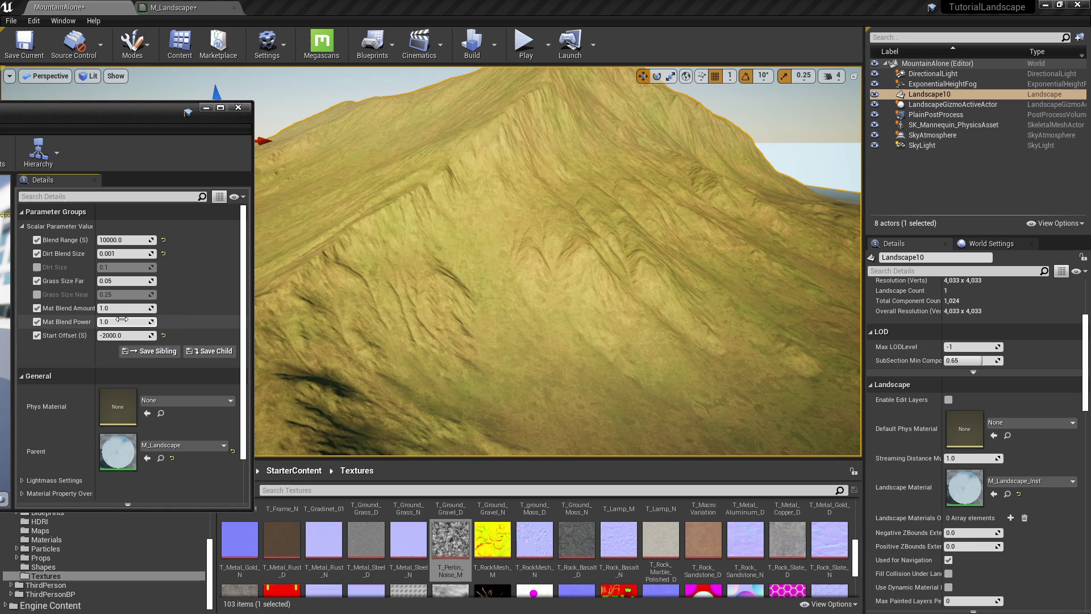
- Try Mat Blend Amount at about 2.3 and Mat Blend Power at about 4.27 in the material instance
left_click_drag(120, 308, 405, 312)
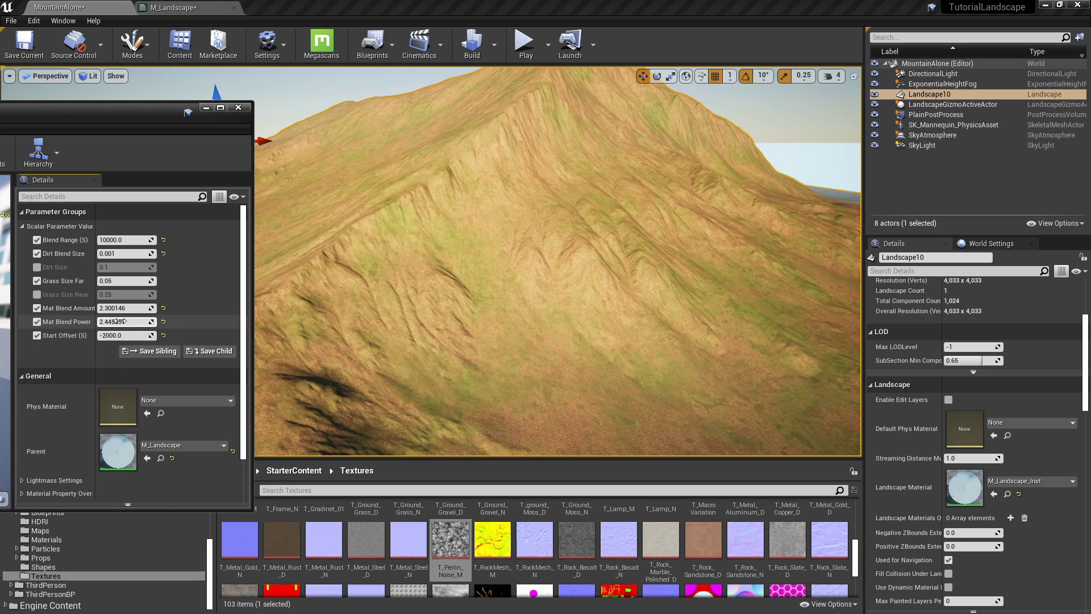
left_click_drag(102, 322, 341, 323)
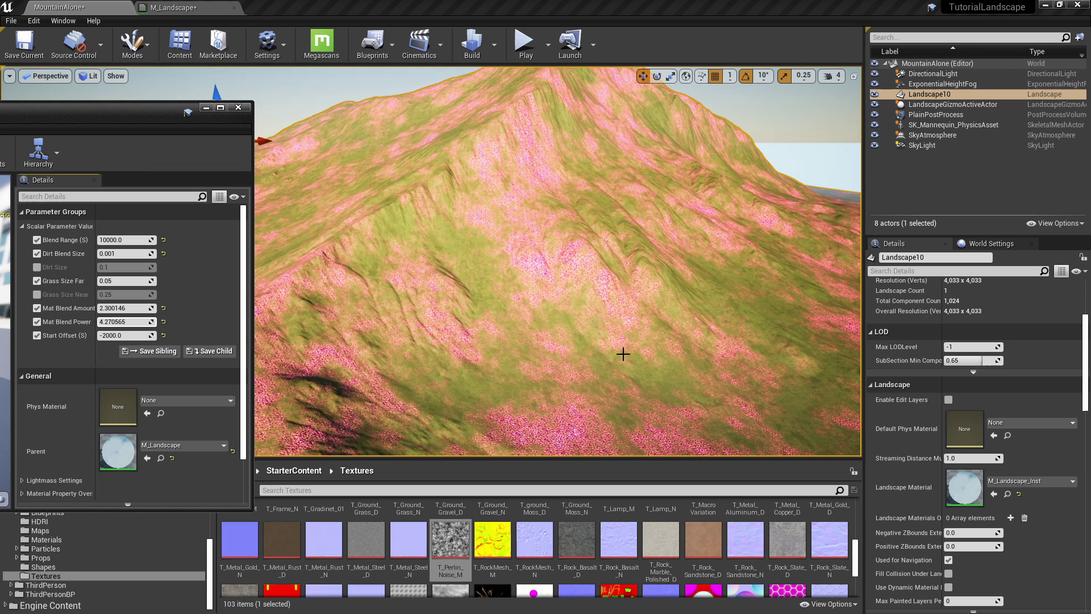
- Insert a Clamp node between the Power output and the Alpha input of BlendMaterialAttributes in M_Landscape and apply the material
left_click(173, 8)
right_click(612, 339)
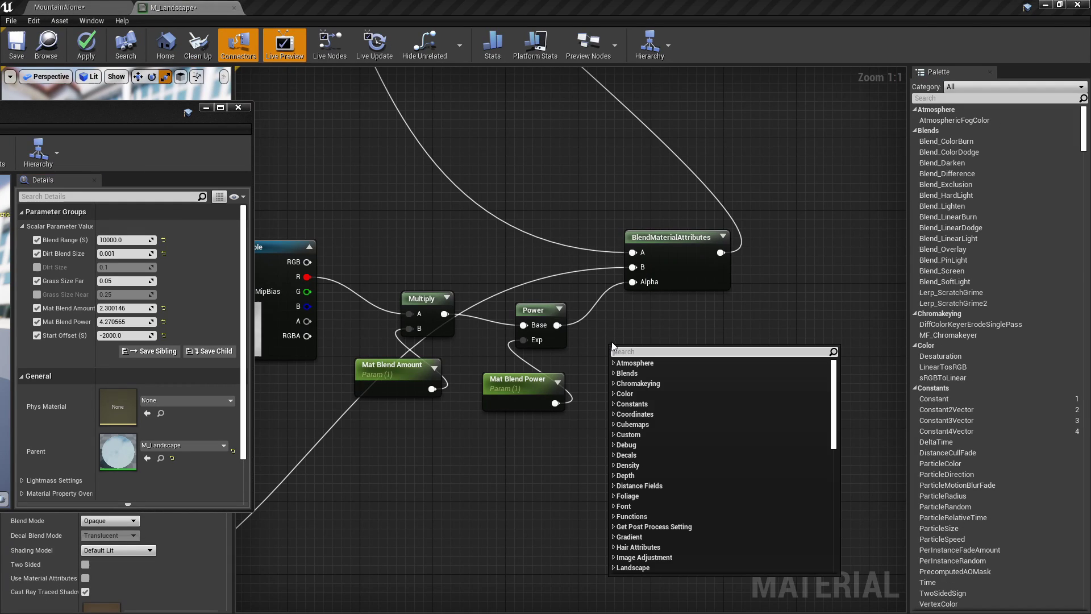
type("clamp")
key("Return")
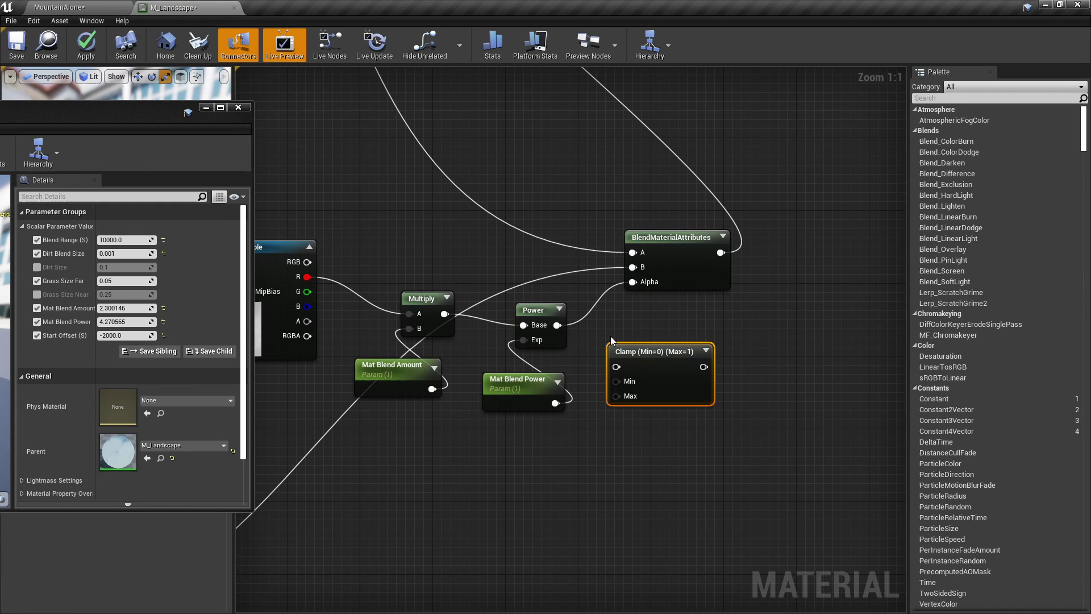
left_click_drag(557, 325, 616, 367)
left_click_drag(704, 367, 632, 282)
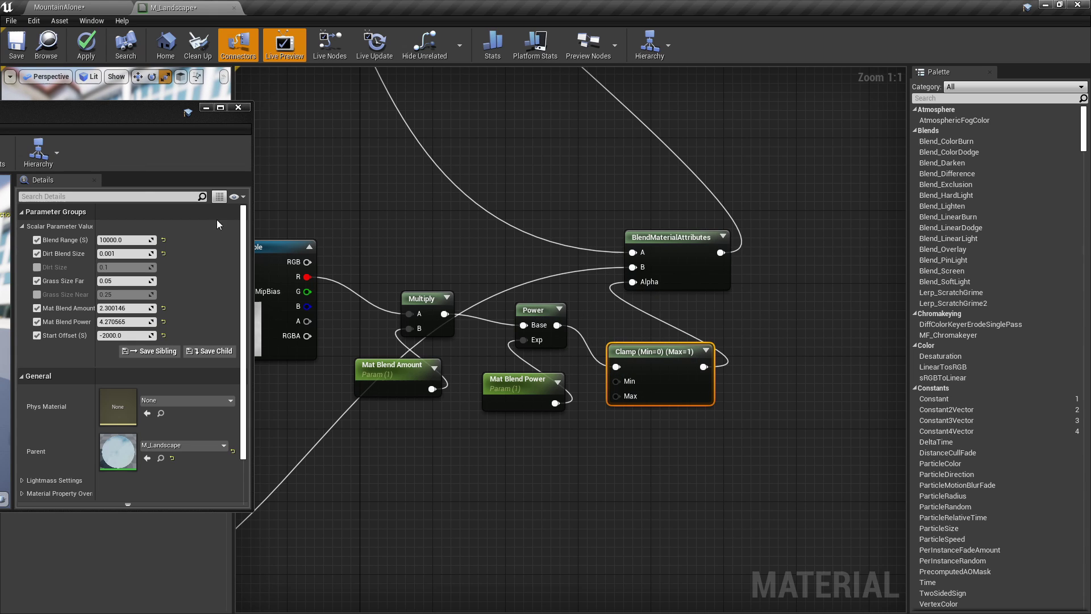
left_click(90, 49)
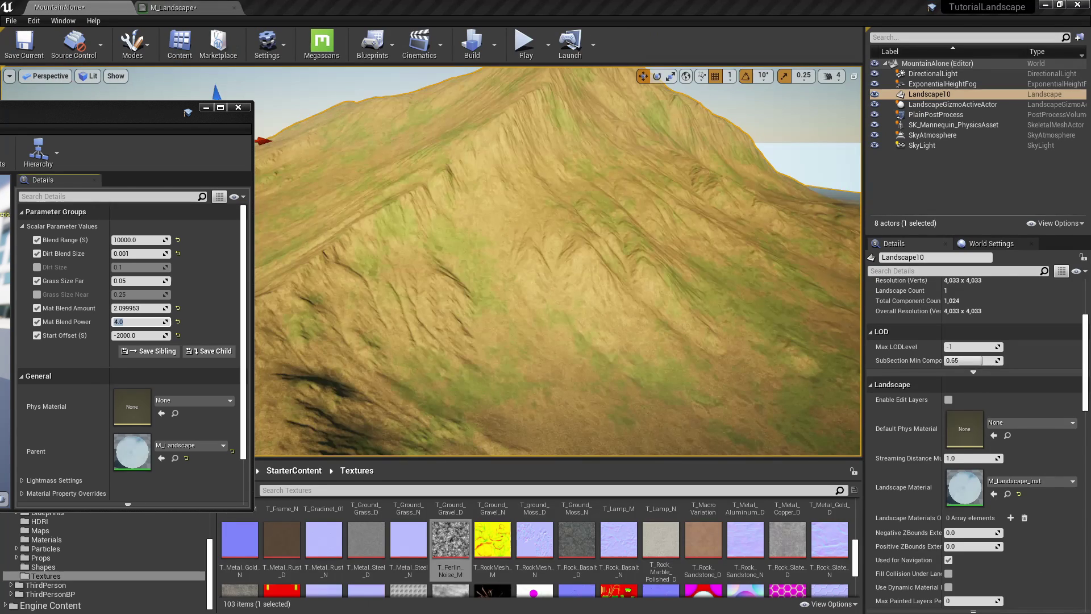
- Try Mat Blend Power at about 28.64 and Mat Blend Amount at about 1.93 in the material instance
left_click(126, 120)
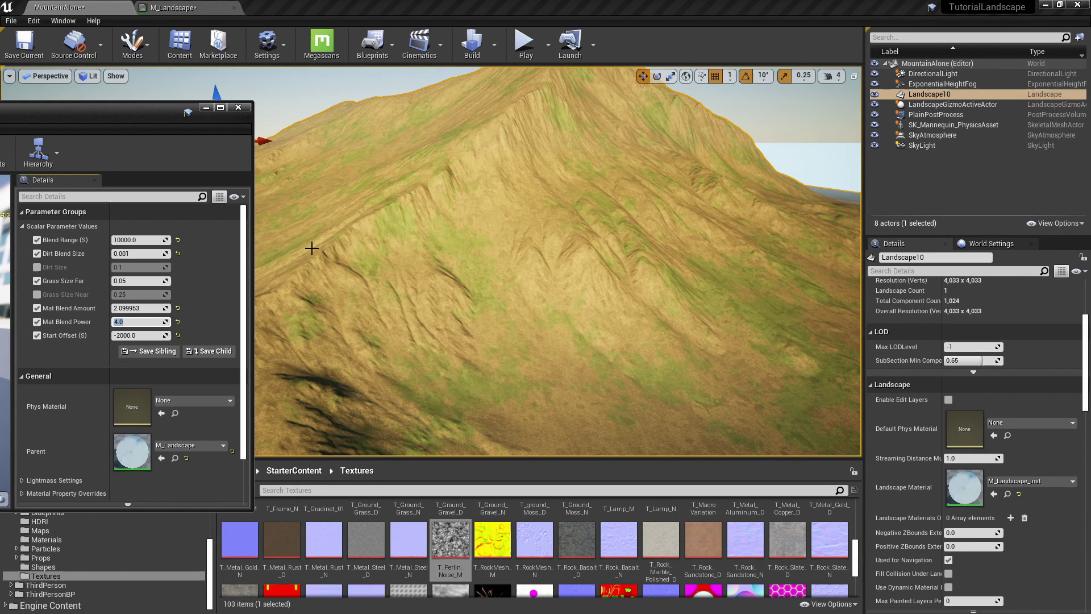
mouse_move(130, 323)
left_mouse_down()
mouse_move(182, 323)
mouse_move(126, 310)
left_mouse_up()
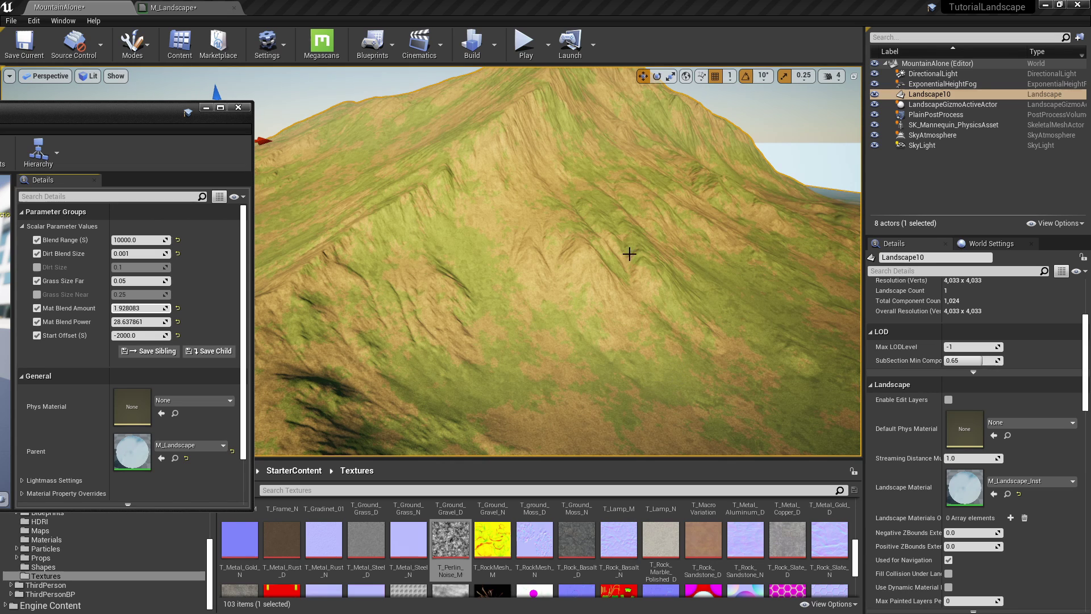
- Reset Mat Blend Power to its default, set Mat Blend Amount to 1.0, and check the blend on the mountain
left_click(178, 322)
mouse_move(142, 308)
left_mouse_down()
mouse_move(114, 308)
mouse_move(149, 311)
left_mouse_up()
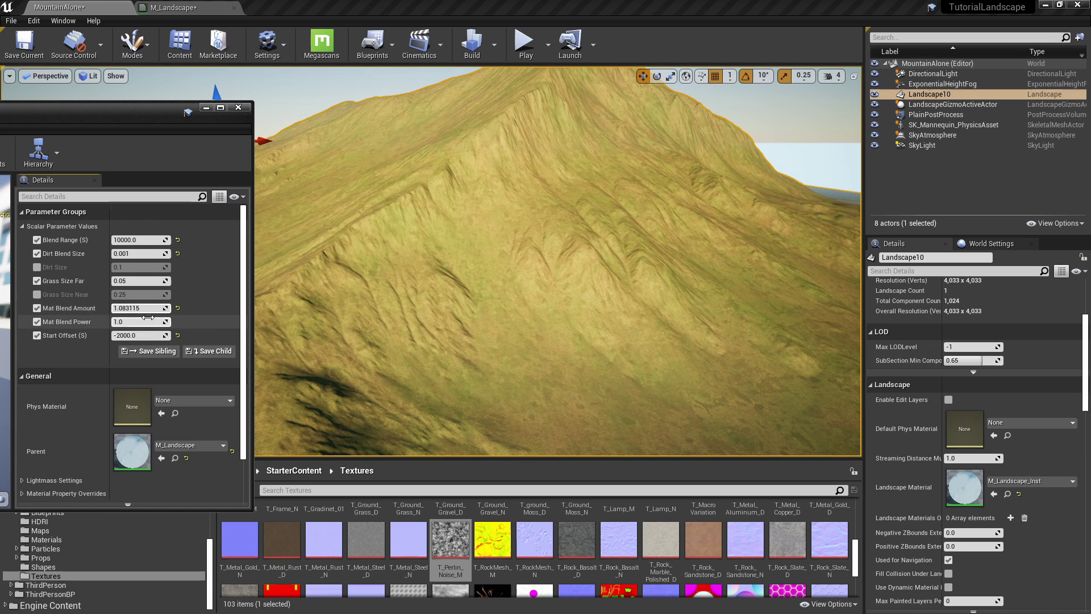
left_click(158, 305)
type("1.0")
key("Return")
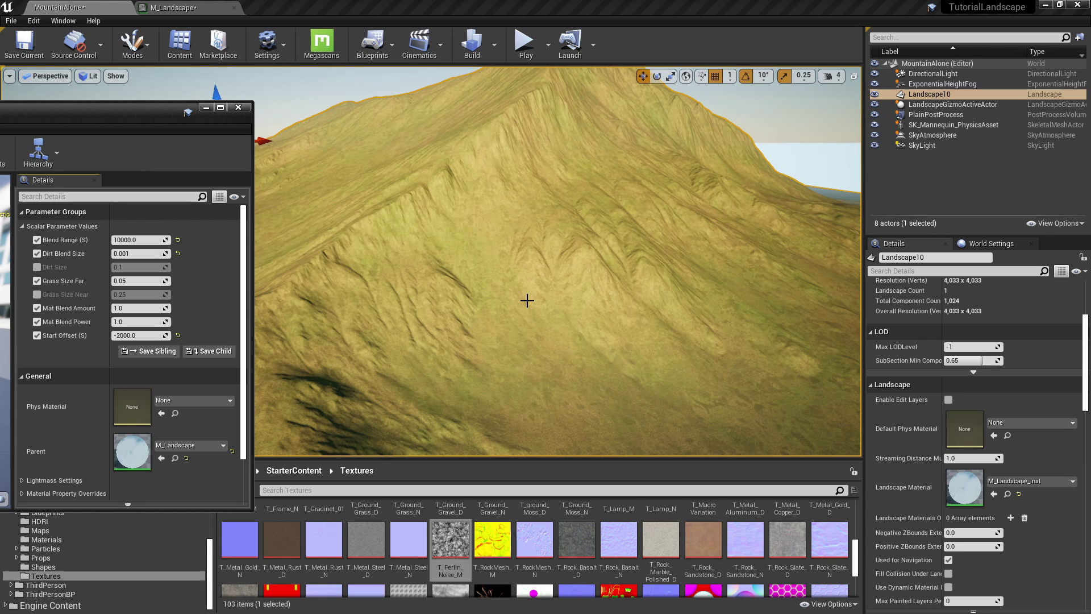
right_click_drag(561, 275, 569, 275)
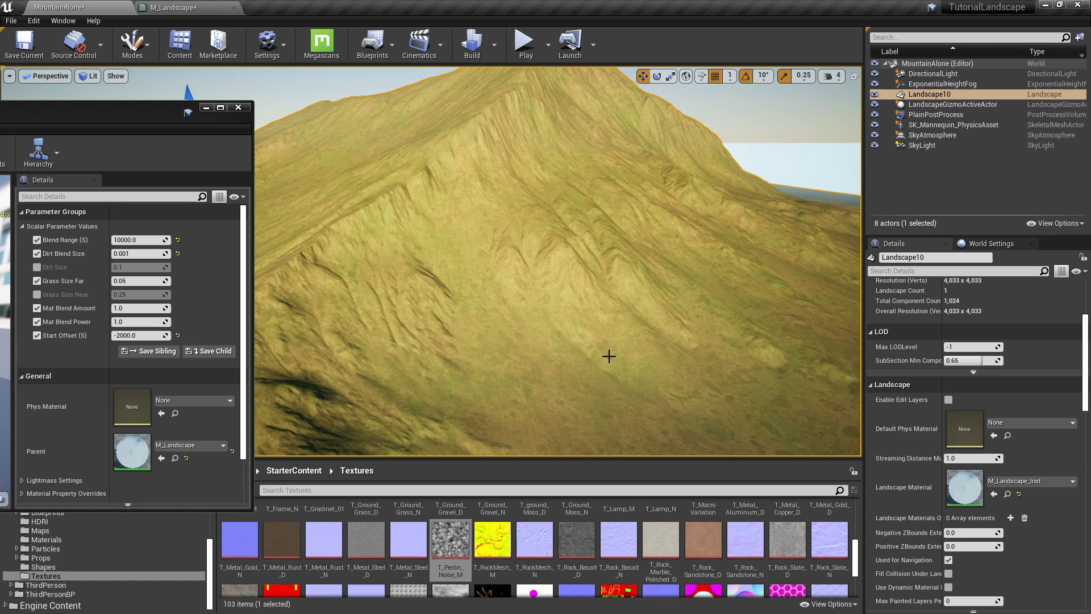